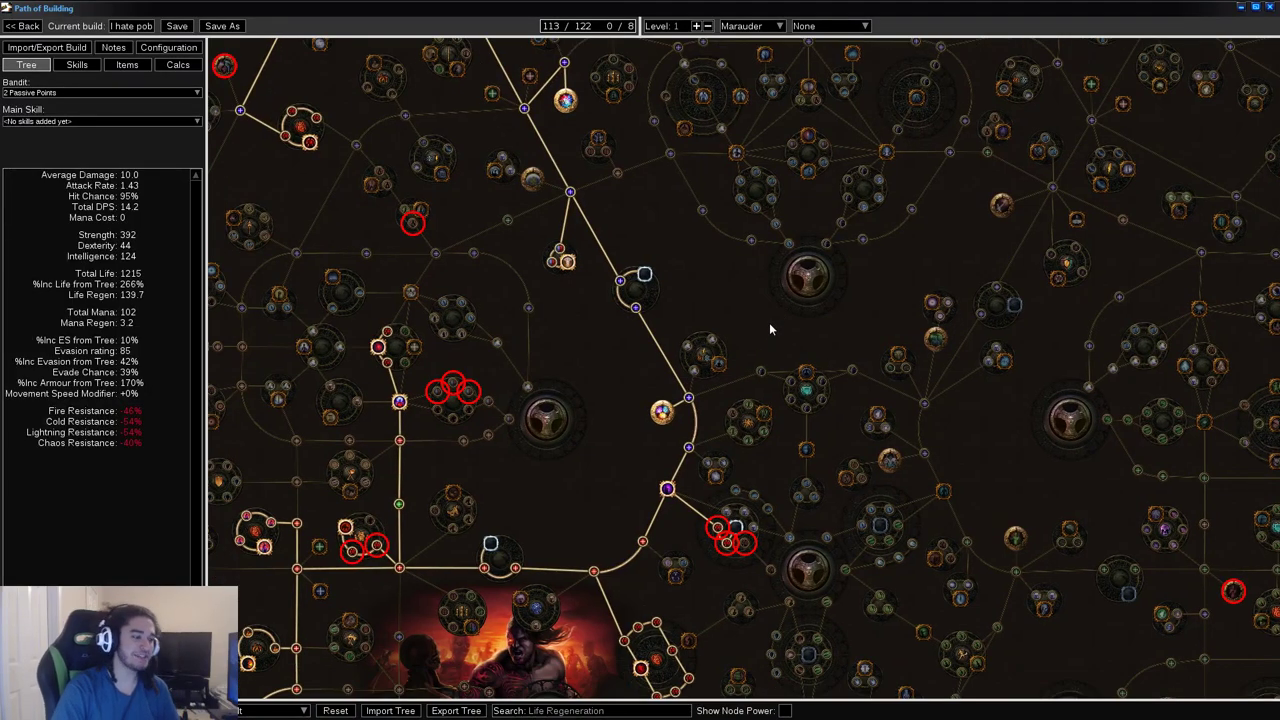
# Step: Examine the allocated passive route and the highlighted Life Regeneration nodes across the Marauder side of the tree
pyautogui.scroll(-3, 769, 322)
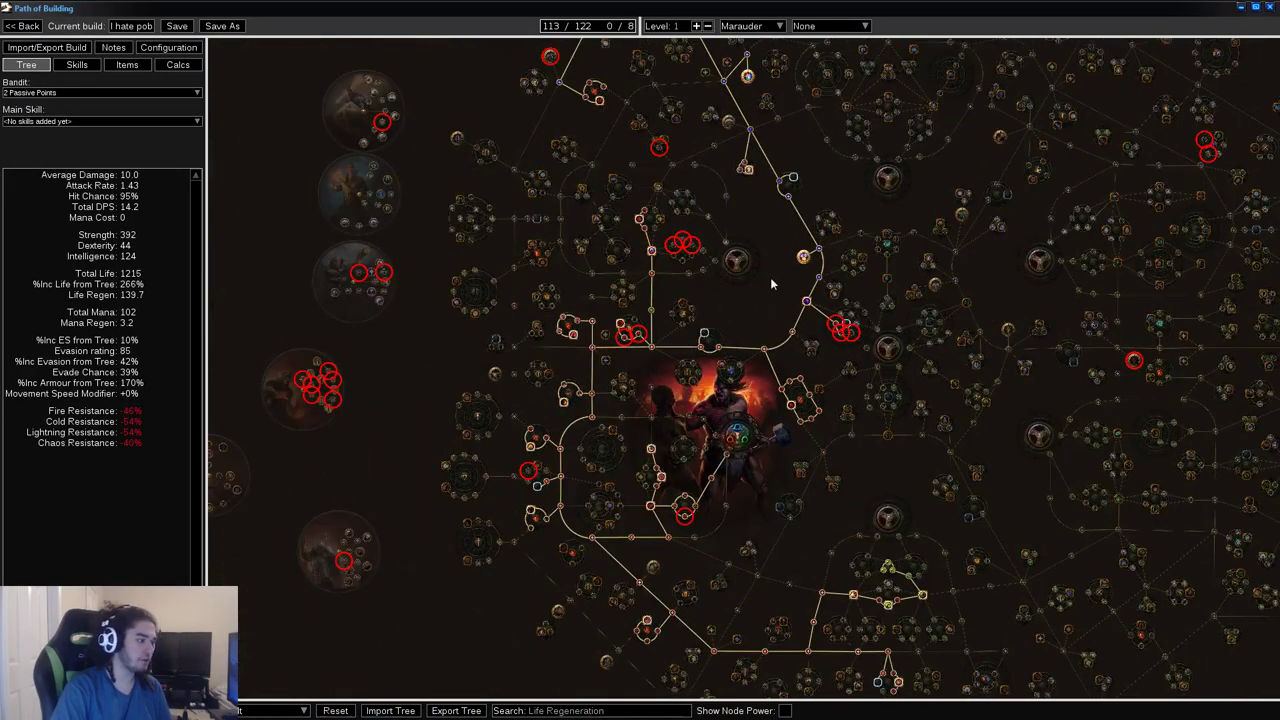
pyautogui.moveTo(771, 278); pyautogui.dragTo(654, 384)
pyautogui.scroll(-1, 690, 496)
pyautogui.moveTo(717, 529); pyautogui.dragTo(687, 458)
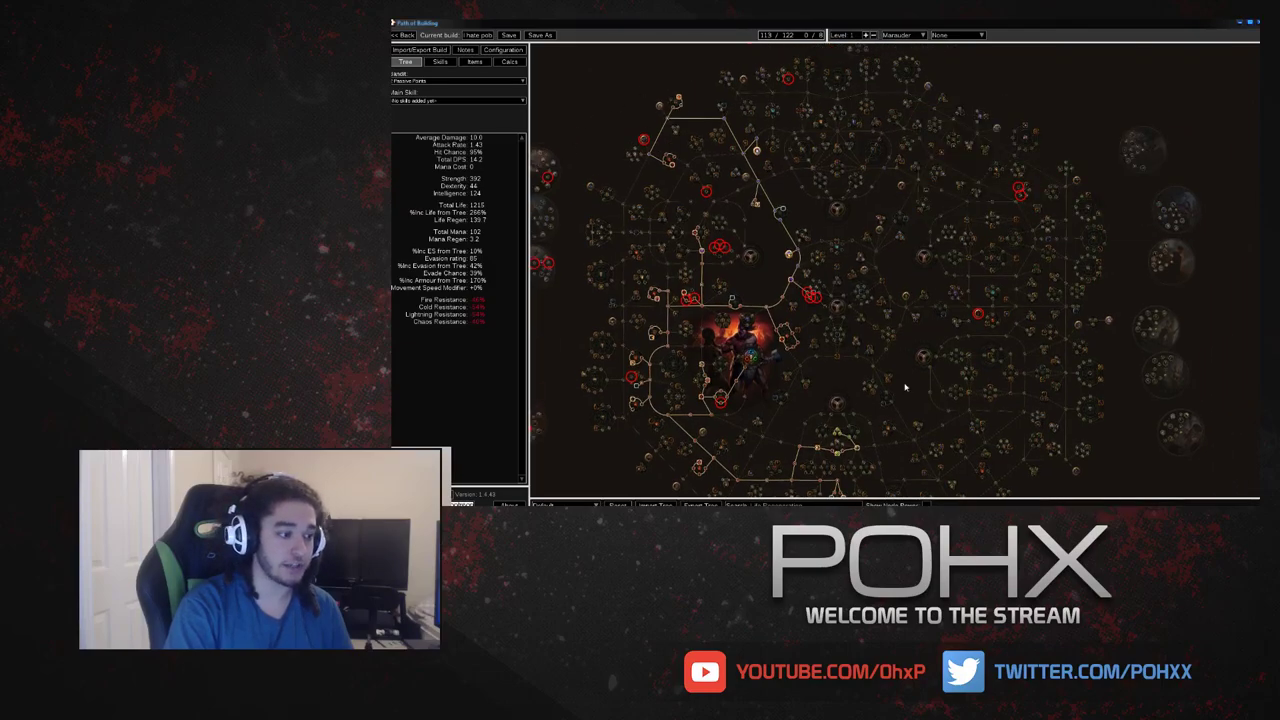
pyautogui.moveTo(918, 406); pyautogui.dragTo(904, 440)
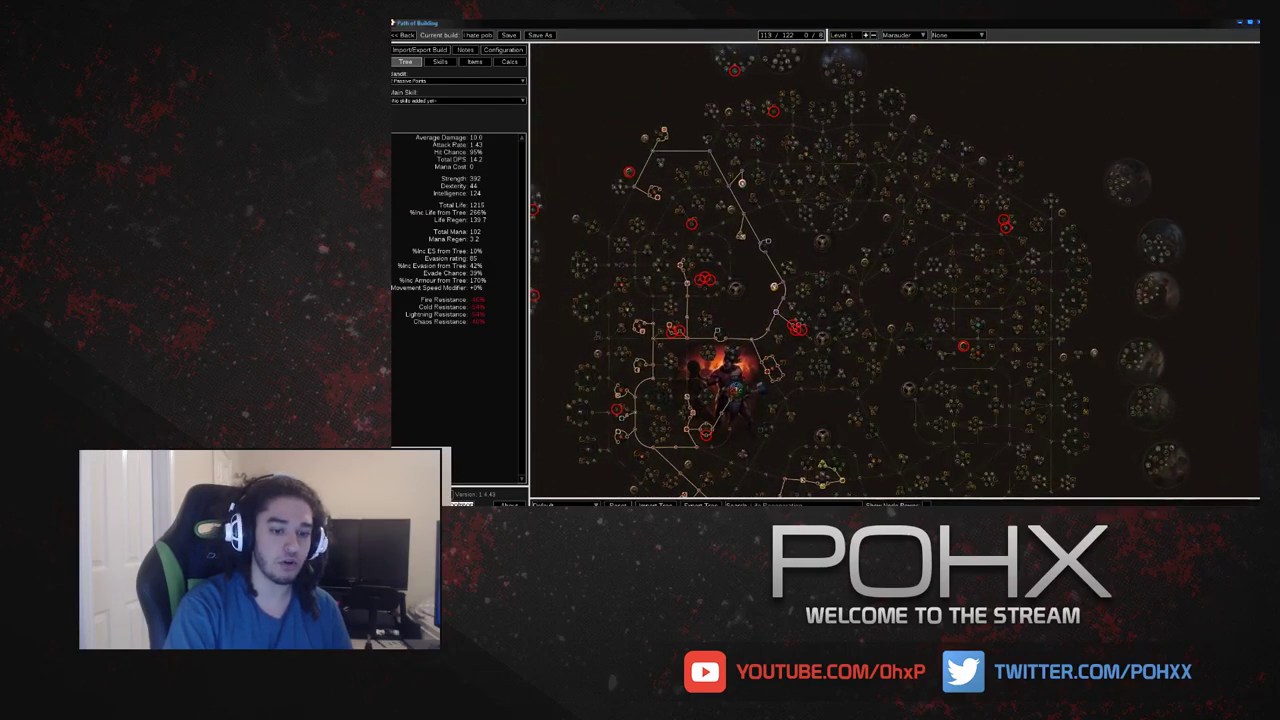
pyautogui.moveTo(715, 202); pyautogui.dragTo(794, 204)
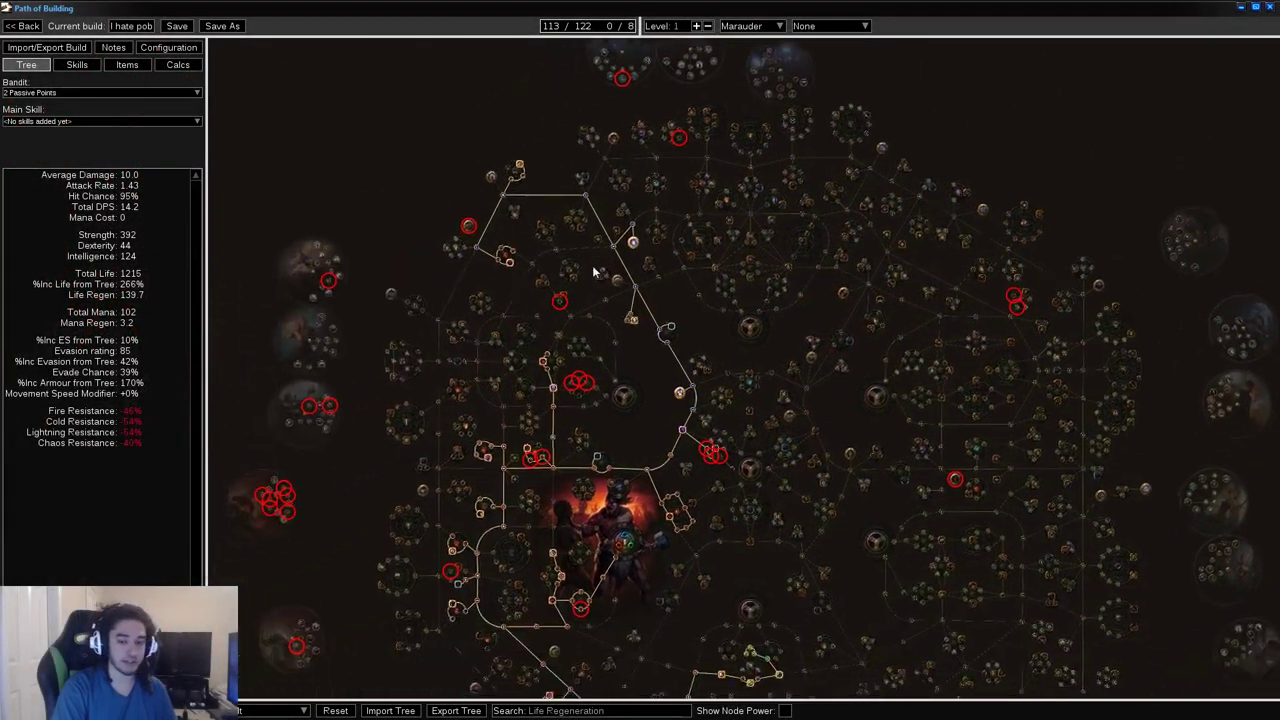
pyautogui.moveTo(662, 418); pyautogui.dragTo(645, 208)
pyautogui.scroll(-1, 659, 274)
pyautogui.scroll(2, 644, 206)
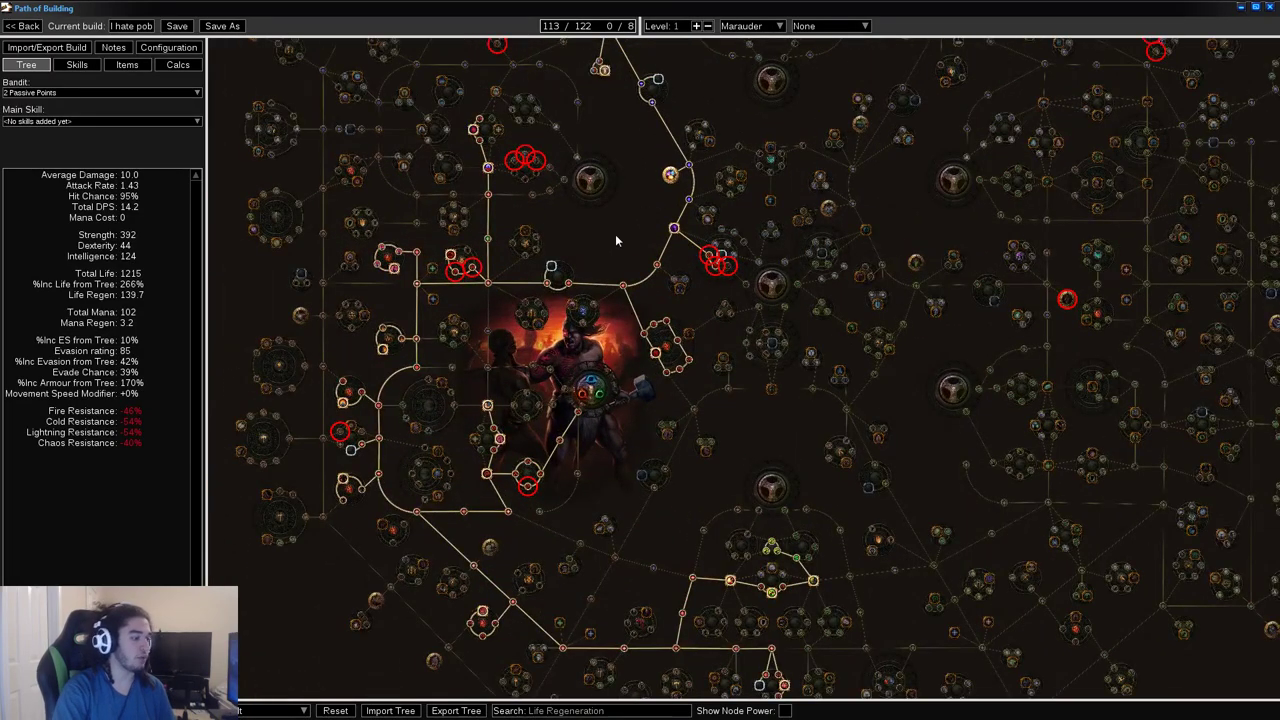
pyautogui.moveTo(587, 248); pyautogui.dragTo(709, 207)
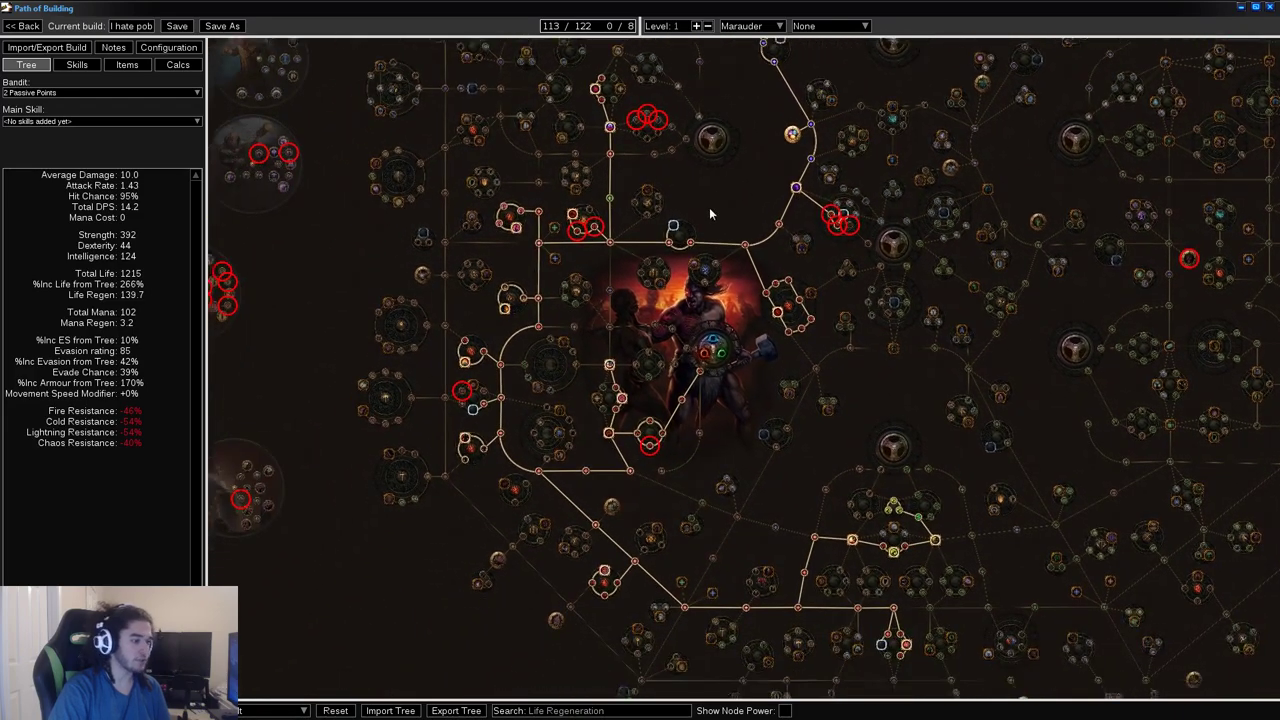
# Step: Examine the Berserker ascendancy, reading its Physical Attack Damage and Attack Speed nodes, Rite of Ruin and Aspect of Carnage
pyautogui.moveTo(362, 347); pyautogui.dragTo(585, 345)
pyautogui.moveTo(484, 258); pyautogui.dragTo(624, 289)
pyautogui.scroll(7, 624, 289)
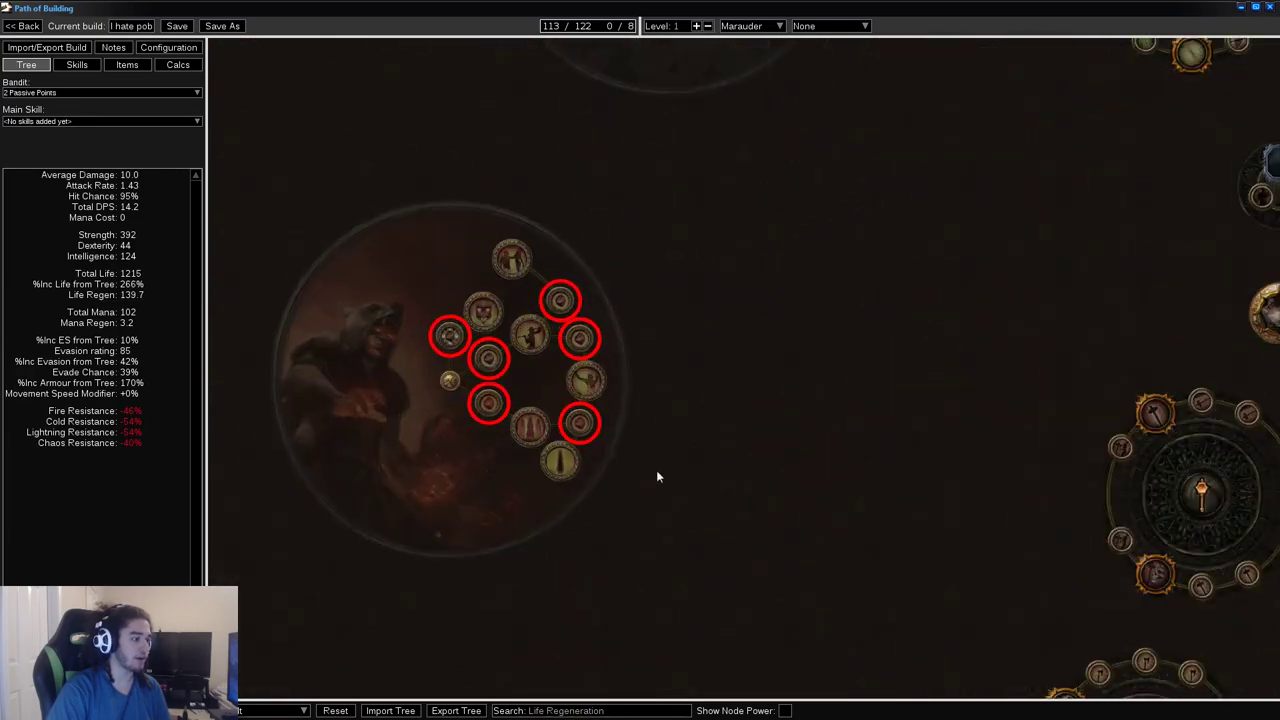
pyautogui.scroll(-4, 718, 272)
pyautogui.moveTo(634, 588); pyautogui.dragTo(860, 80)
pyautogui.scroll(5, 609, 226)
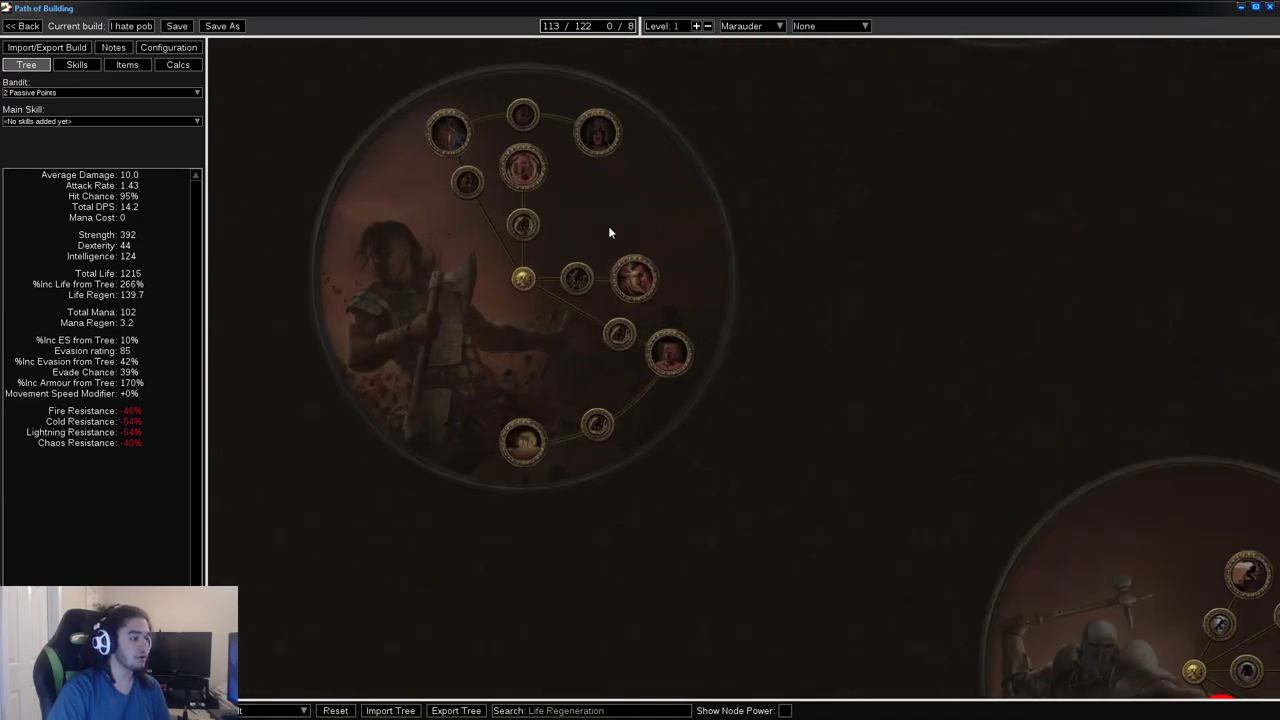
pyautogui.moveTo(609, 226); pyautogui.dragTo(626, 187)
pyautogui.moveTo(577, 272); pyautogui.dragTo(553, 228)
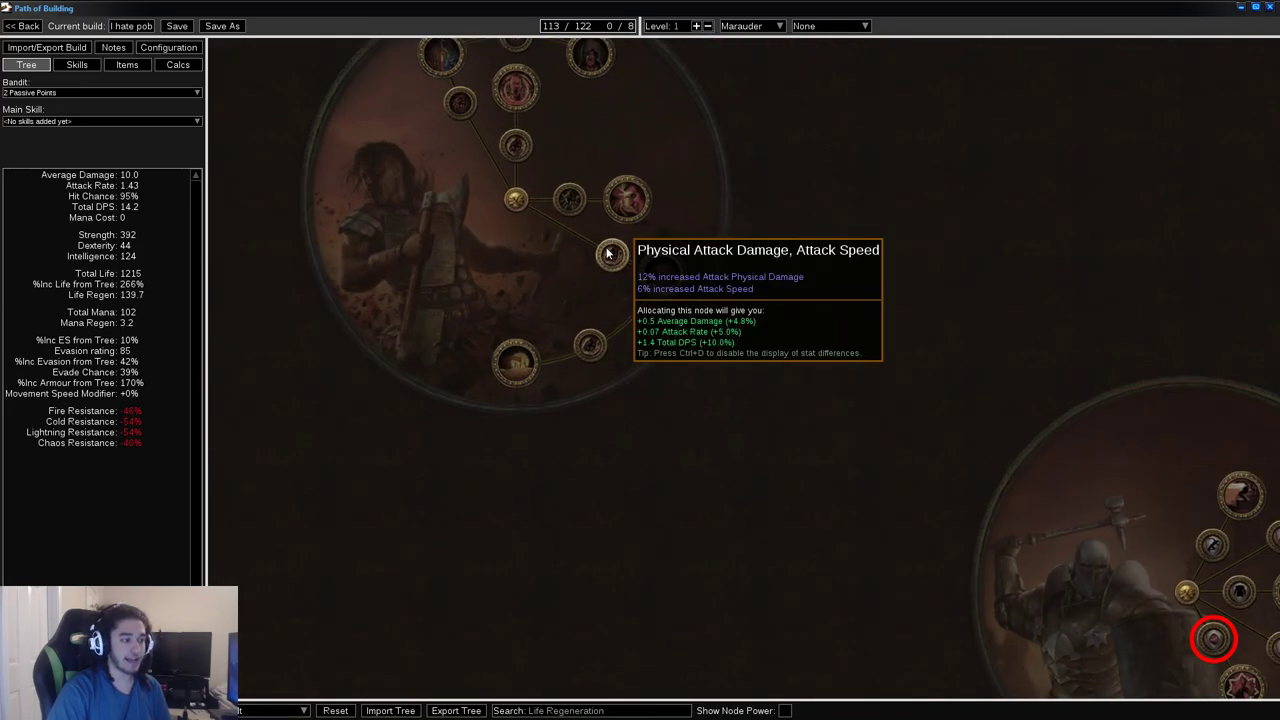
pyautogui.moveTo(594, 350)
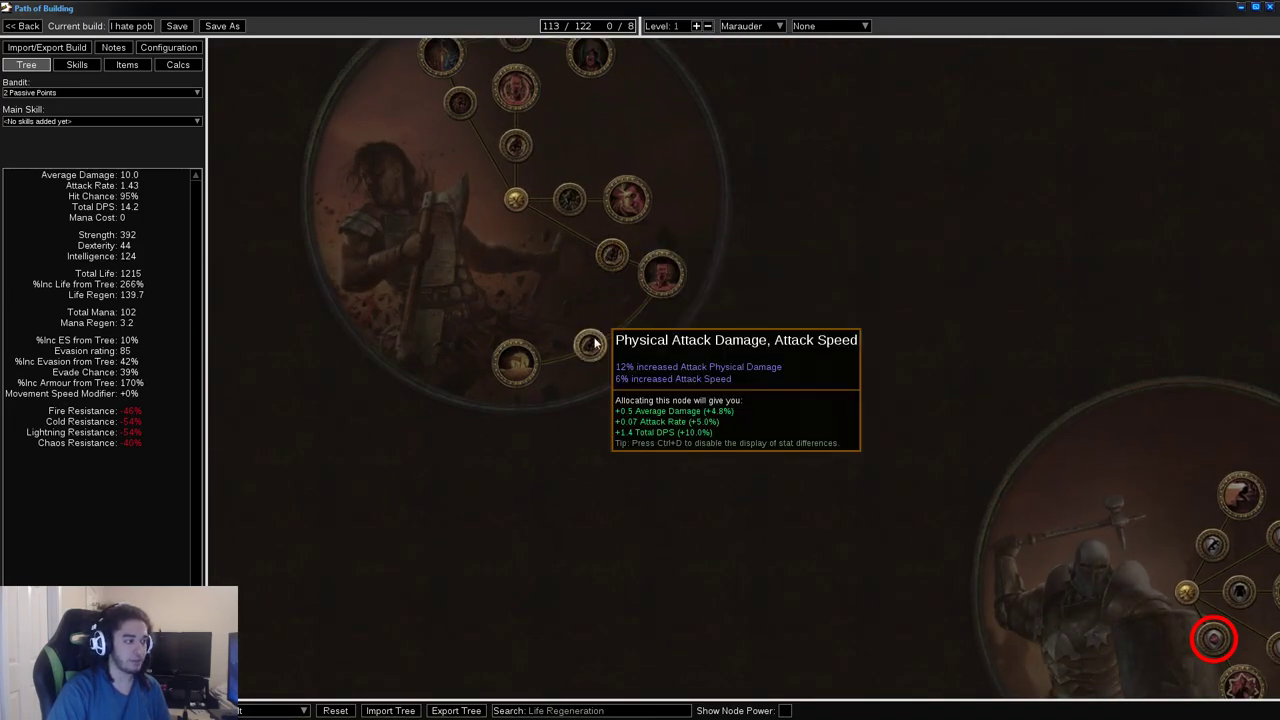
pyautogui.moveTo(621, 161); pyautogui.dragTo(605, 243)
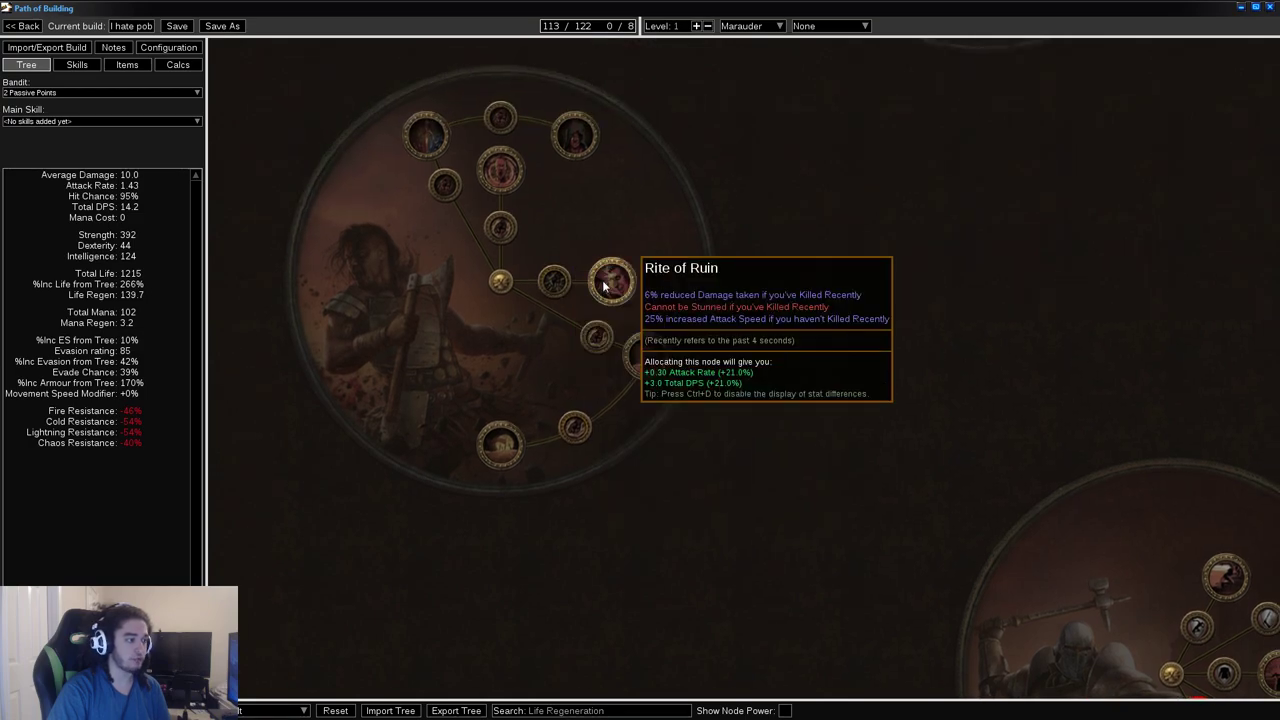
pyautogui.moveTo(498, 186)
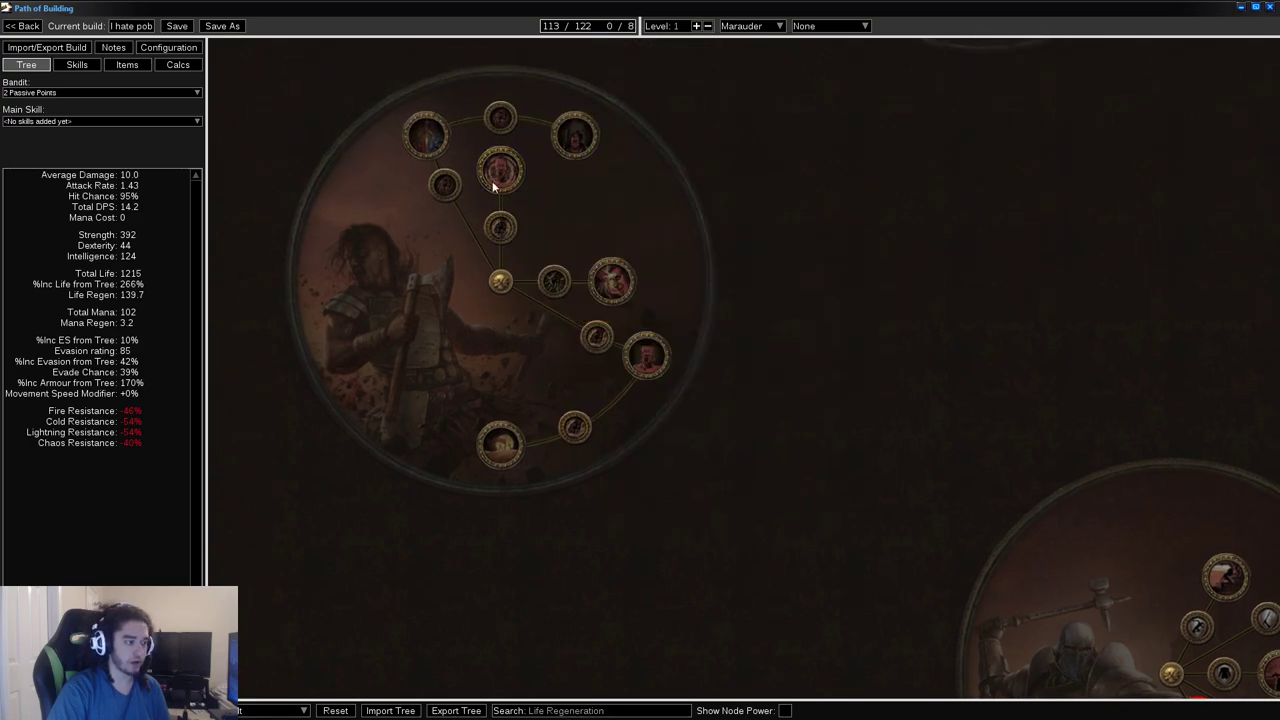
pyautogui.moveTo(597, 337)
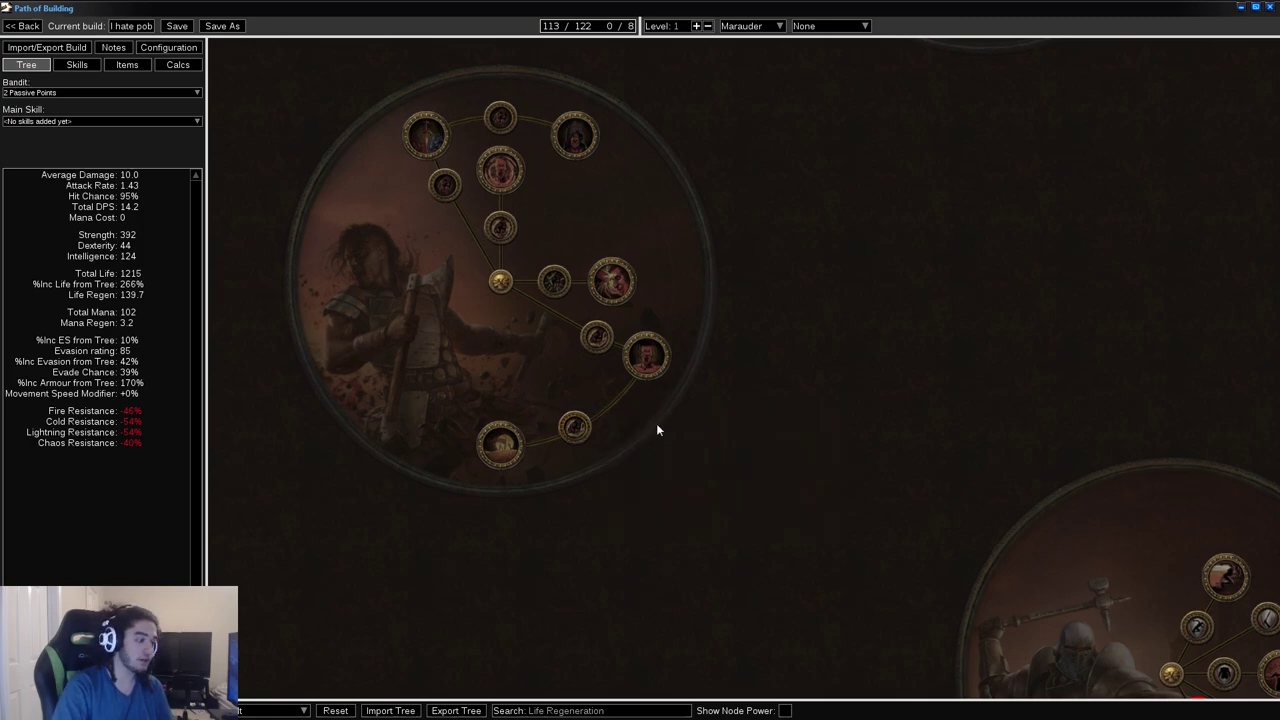
pyautogui.moveTo(735, 482); pyautogui.dragTo(716, 455)
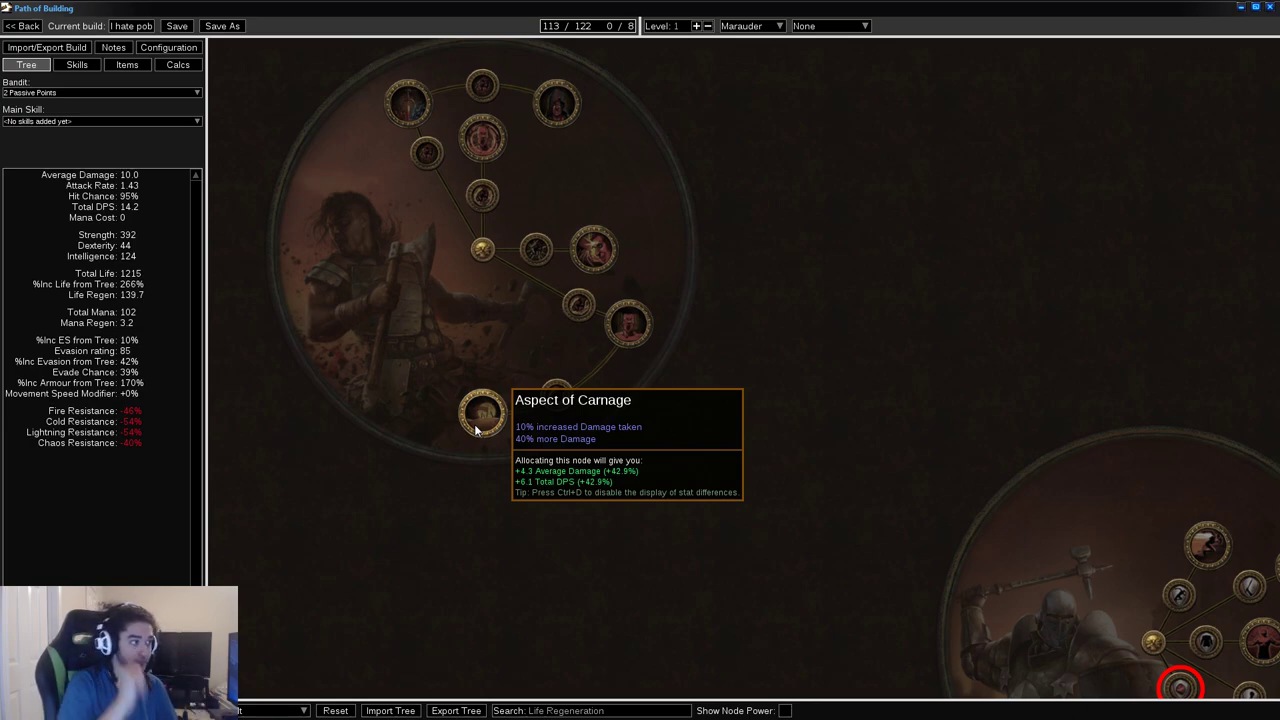
pyautogui.moveTo(617, 202); pyautogui.dragTo(629, 252)
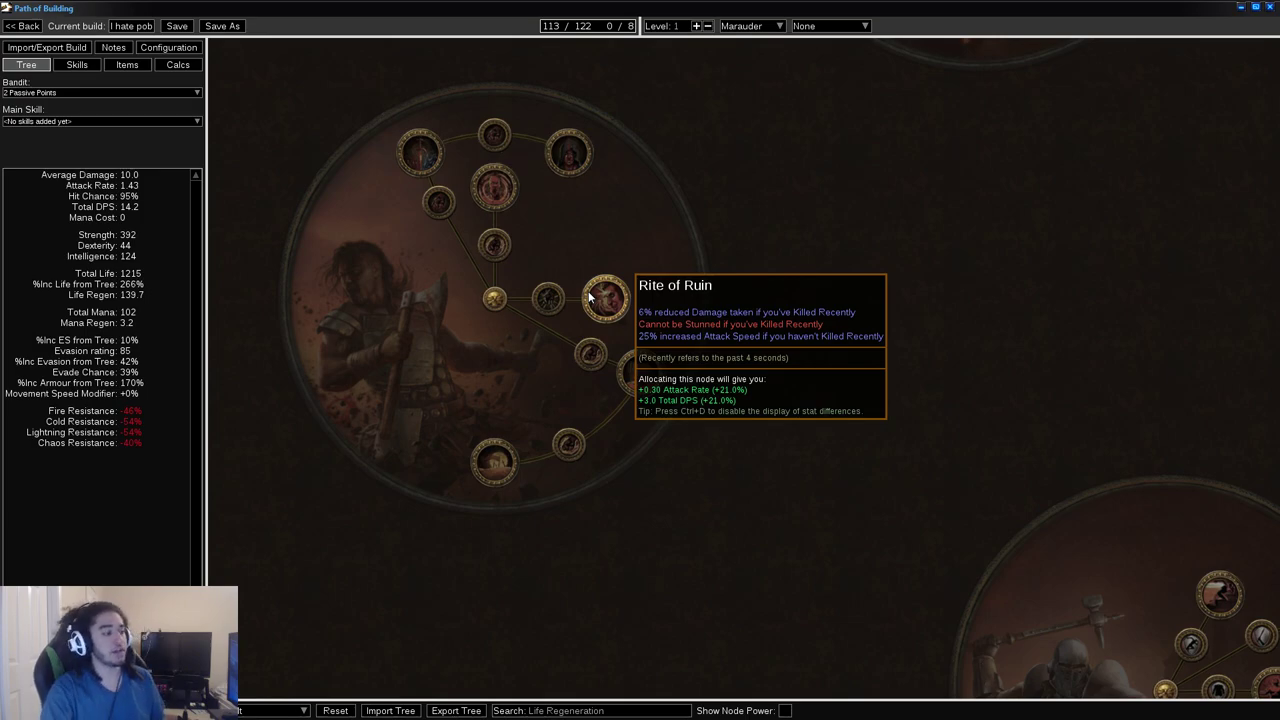
# Step: Examine the Chieftain ascendancy's life regeneration nodes and its Ramako, Hinekora, Tawhoa and Ngamahu notables
pyautogui.scroll(-3, 981, 382)
pyautogui.moveTo(905, 320); pyautogui.dragTo(699, 462)
pyautogui.moveTo(800, 357); pyautogui.dragTo(543, 489)
pyautogui.scroll(-1, 622, 438)
pyautogui.scroll(3, 594, 377)
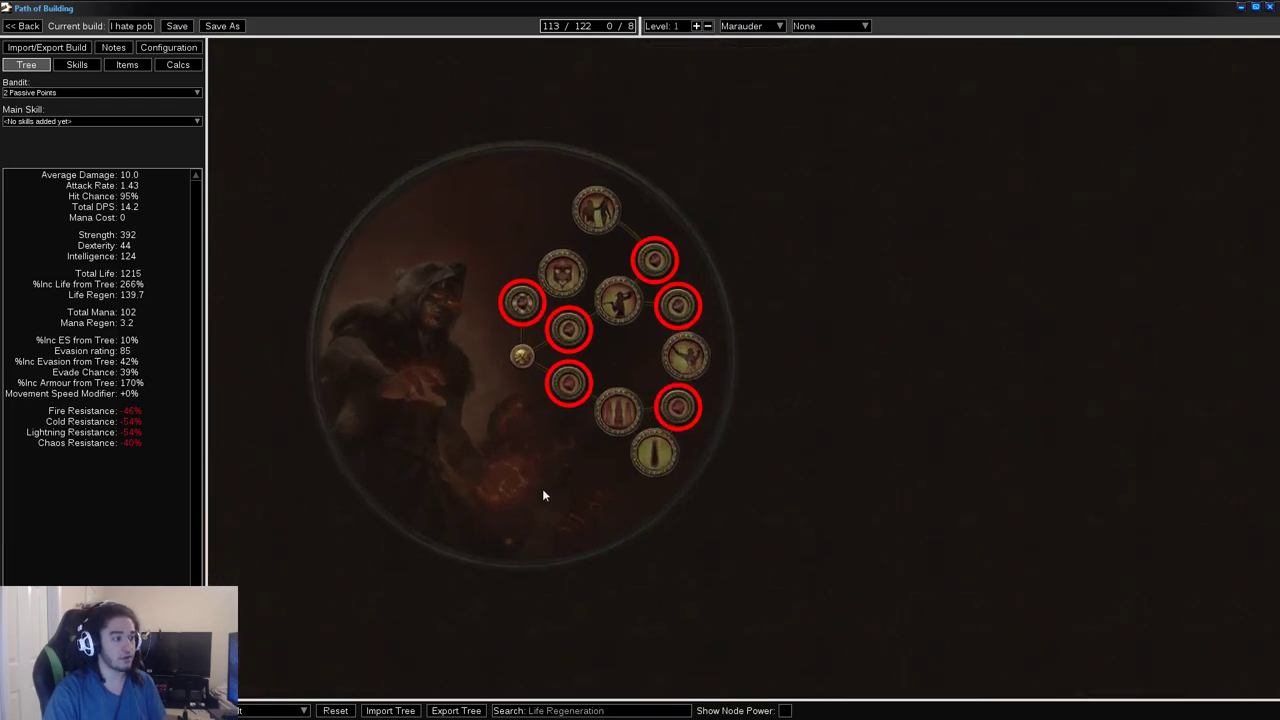
pyautogui.moveTo(628, 343); pyautogui.dragTo(575, 324)
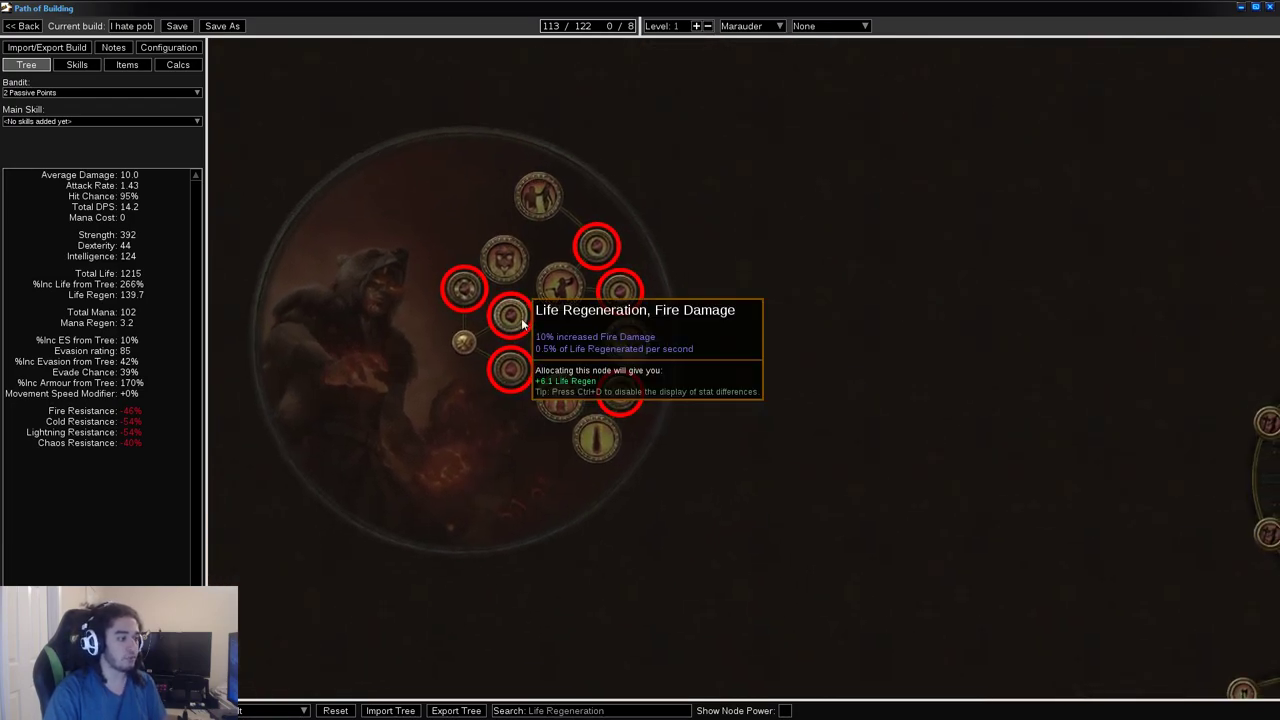
pyautogui.moveTo(633, 349)
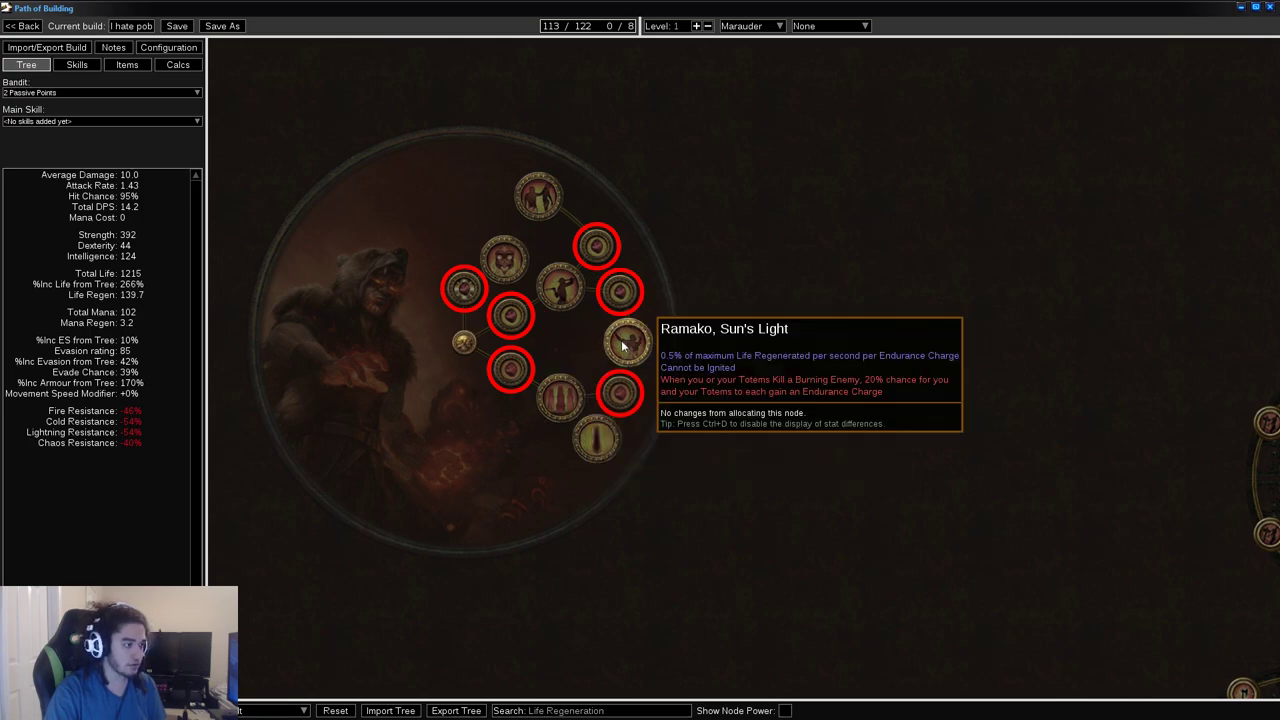
pyautogui.moveTo(550, 222)
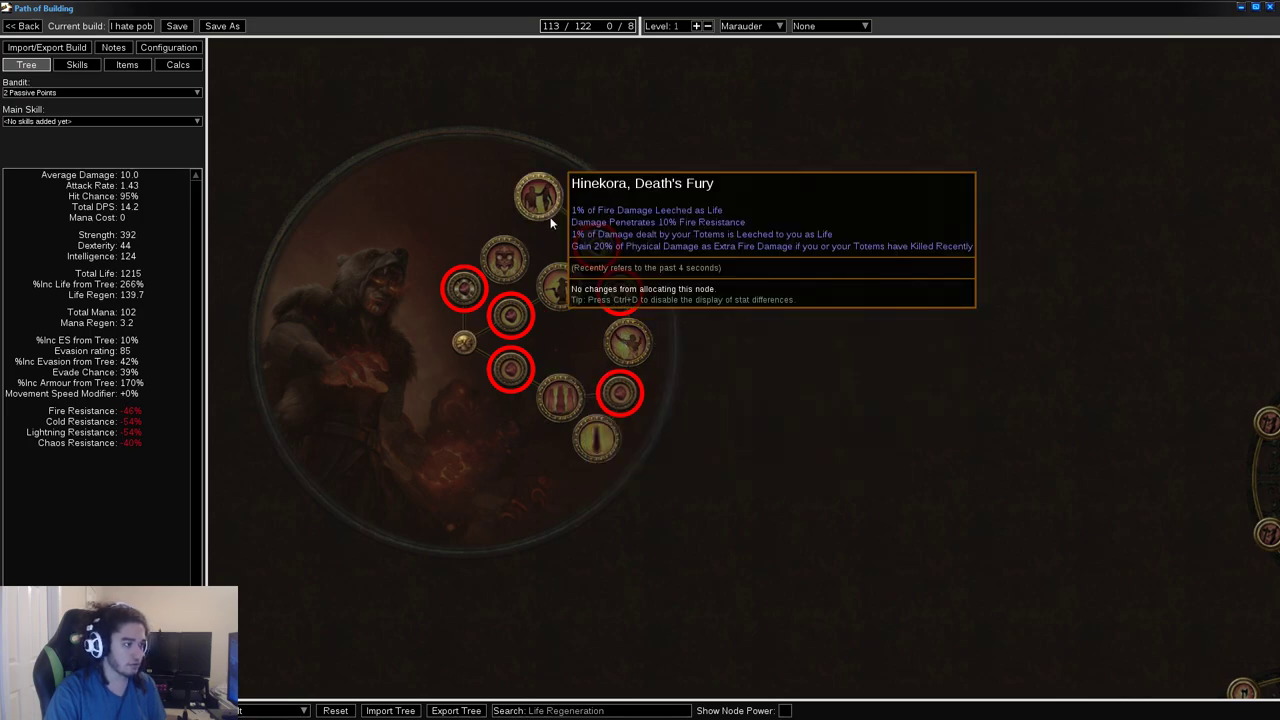
pyautogui.moveTo(495, 262)
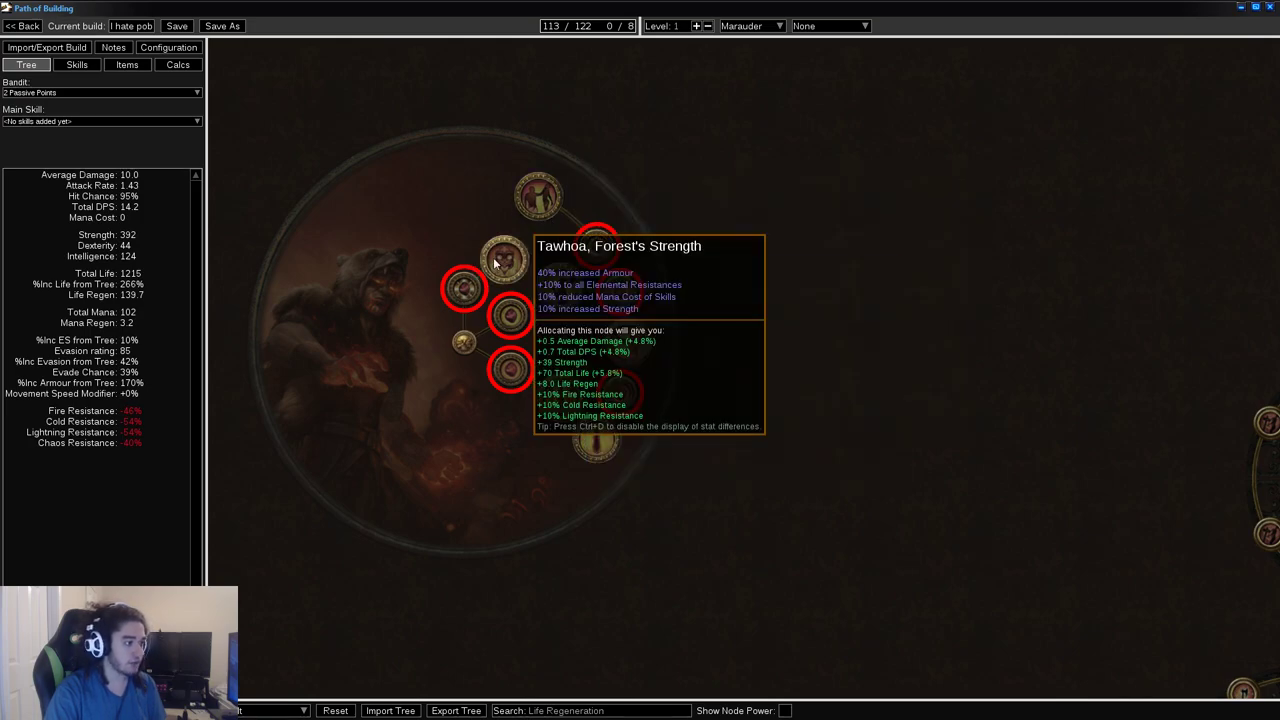
pyautogui.moveTo(502, 319)
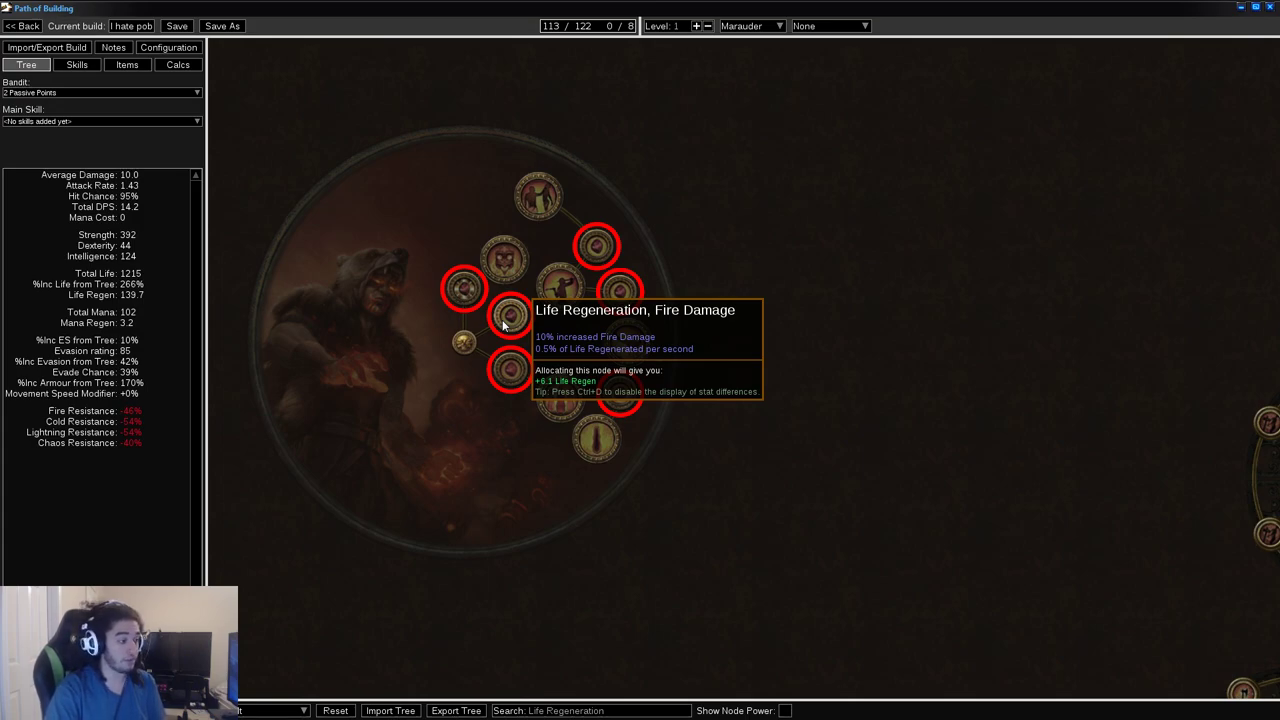
pyautogui.moveTo(551, 298)
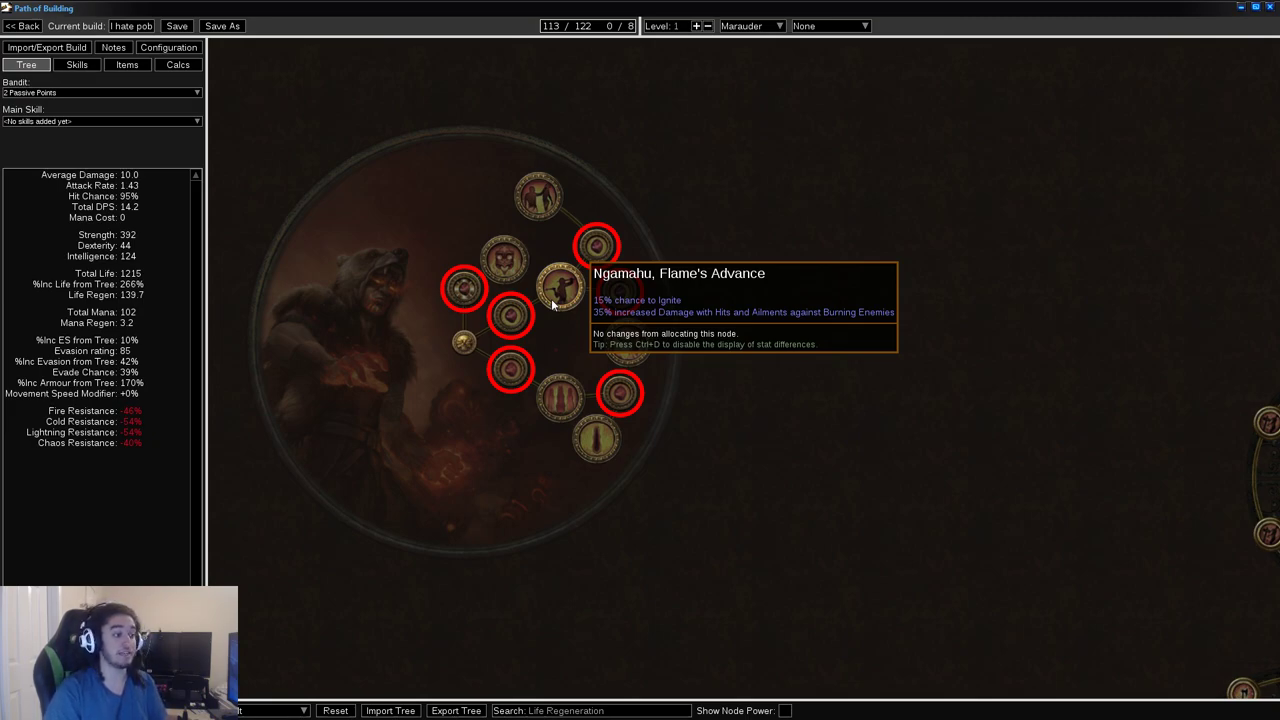
# Step: Reread the Chieftain notables Ramako, Hinekora and Tawhoa, and check the totem effects of Arohongui, Moon's Presence
pyautogui.moveTo(844, 114); pyautogui.dragTo(852, 92)
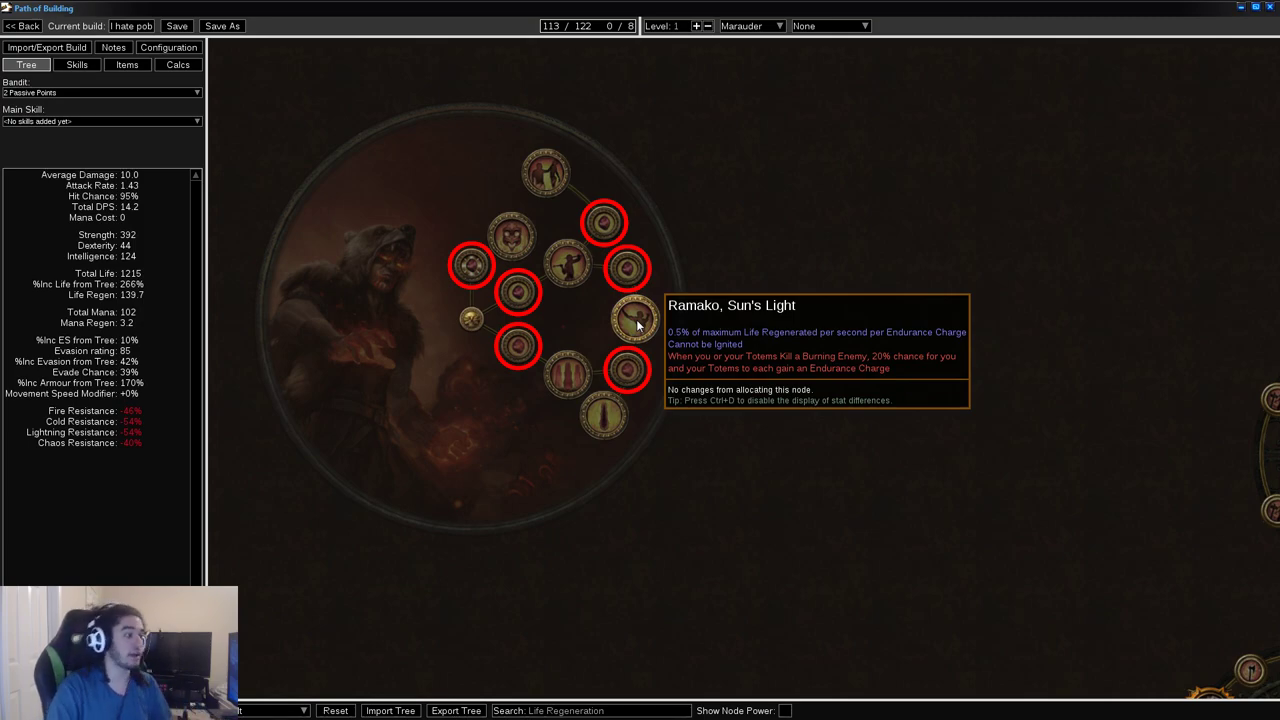
pyautogui.moveTo(637, 322); pyautogui.dragTo(675, 374)
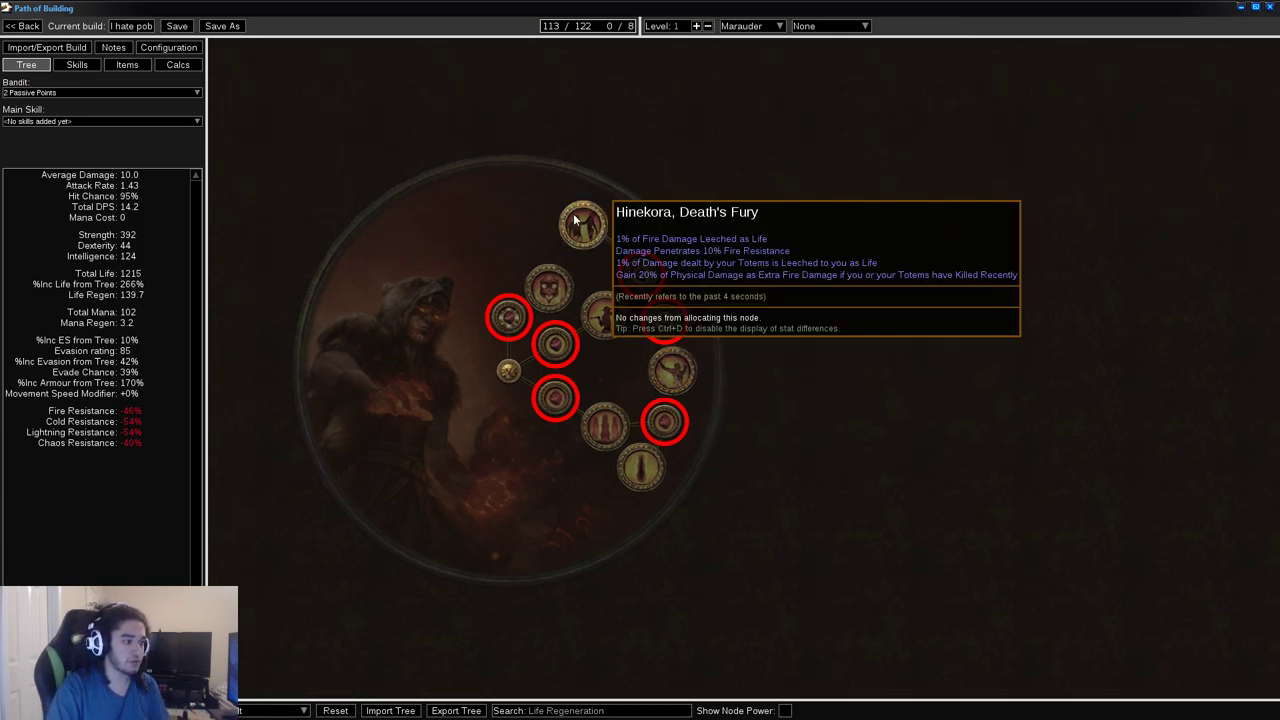
pyautogui.moveTo(575, 218); pyautogui.dragTo(722, 152)
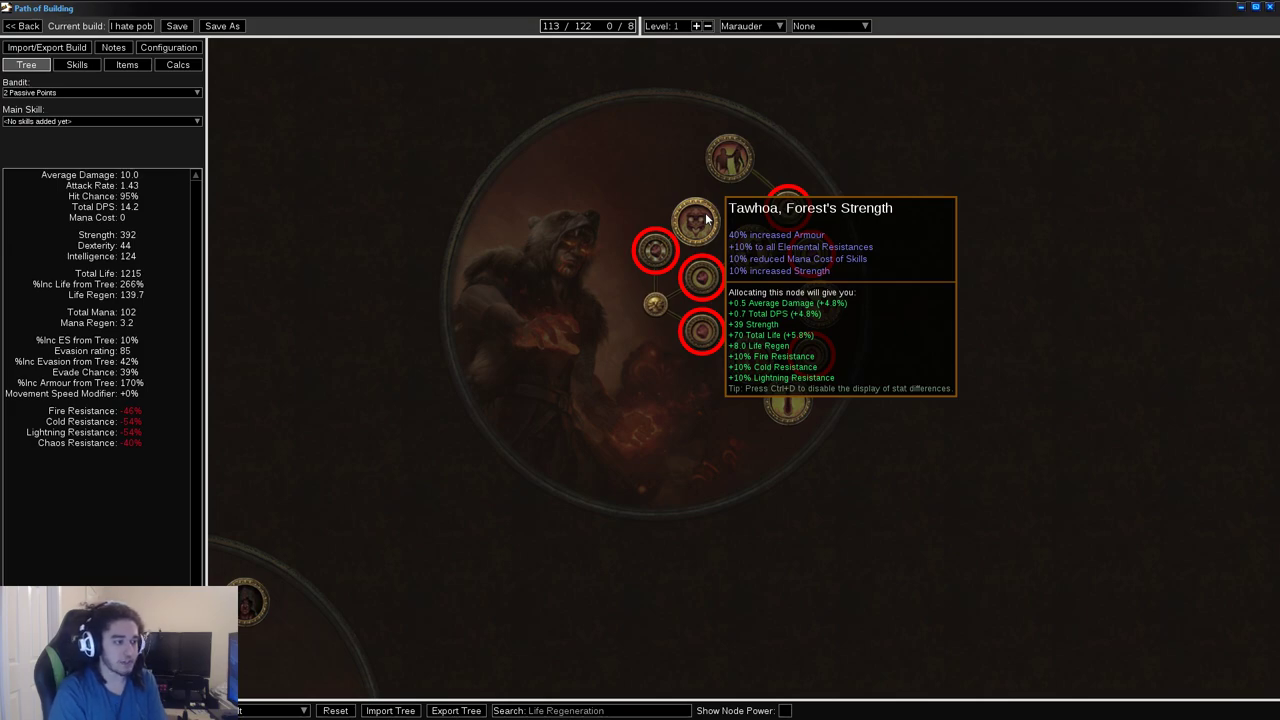
pyautogui.moveTo(1178, 381); pyautogui.dragTo(1039, 358)
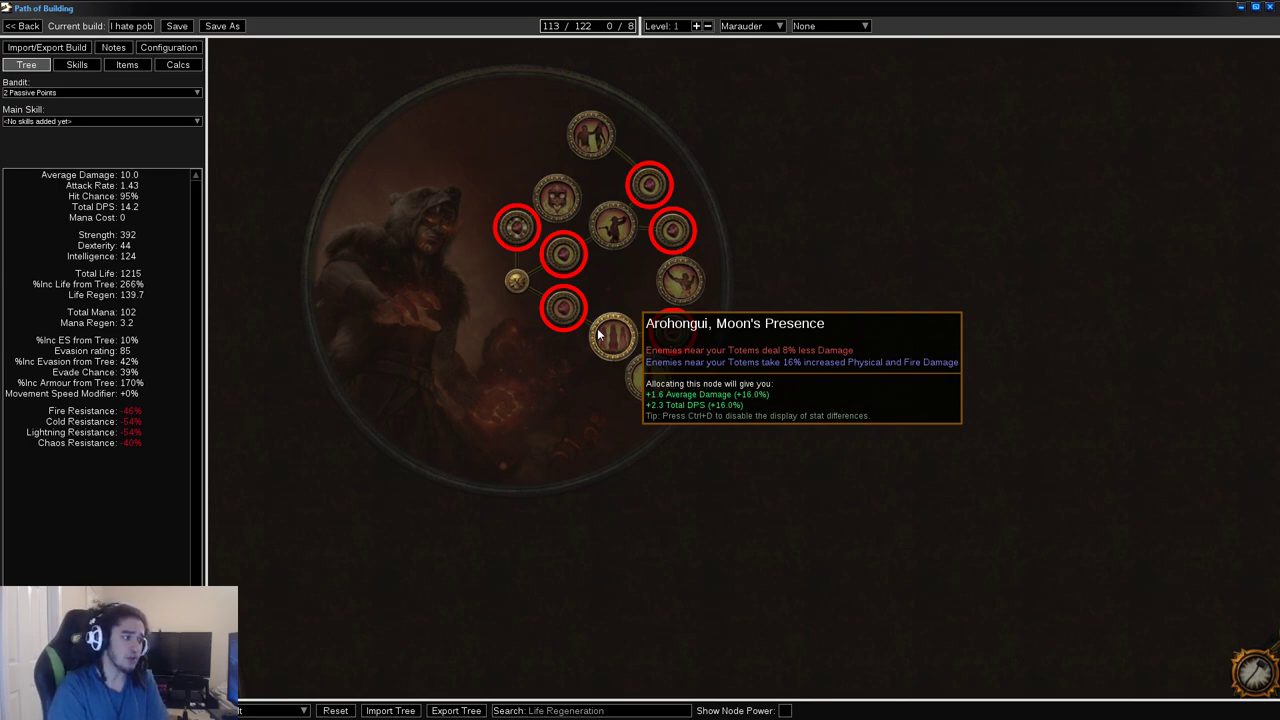
pyautogui.moveTo(732, 292); pyautogui.dragTo(769, 397)
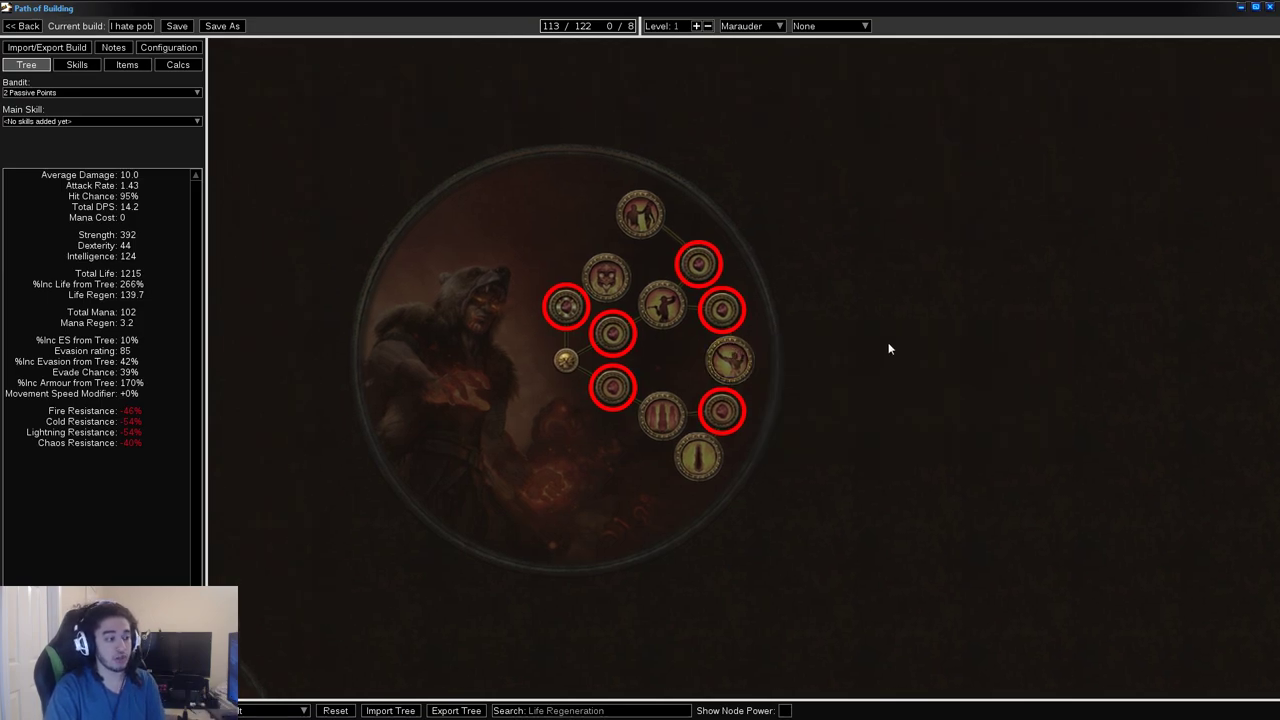
pyautogui.moveTo(732, 347); pyautogui.dragTo(700, 305)
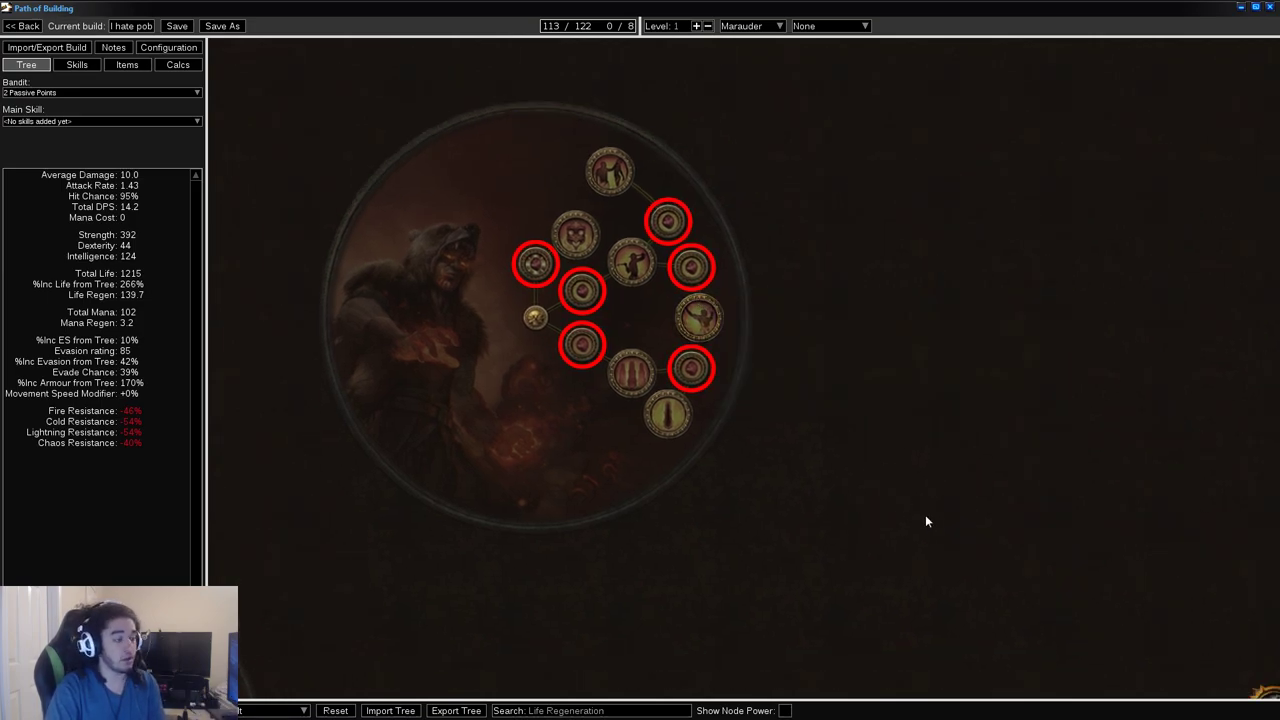
pyautogui.scroll(-2, 925, 514)
pyautogui.moveTo(866, 571); pyautogui.dragTo(778, 500)
pyautogui.moveTo(720, 310)
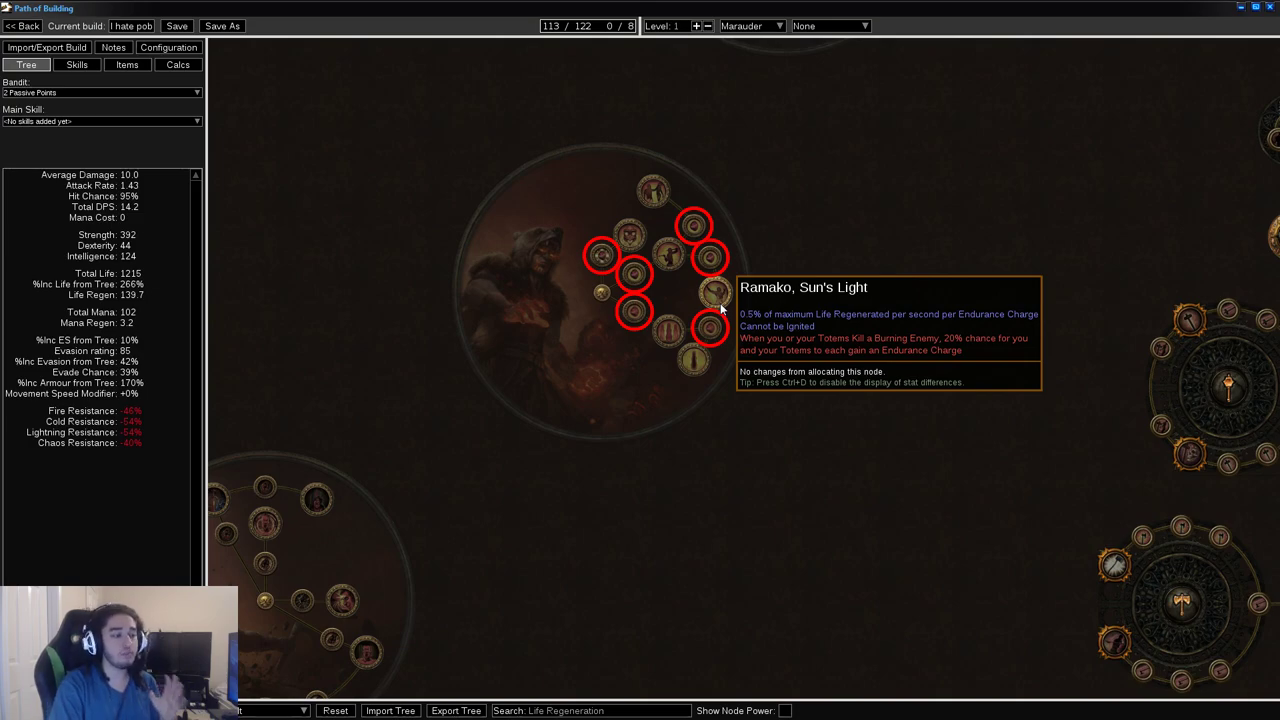
# Step: Look over the allocated clusters at the tree's western edge and return to the Chieftain ascendancy
pyautogui.moveTo(983, 338); pyautogui.dragTo(722, 202)
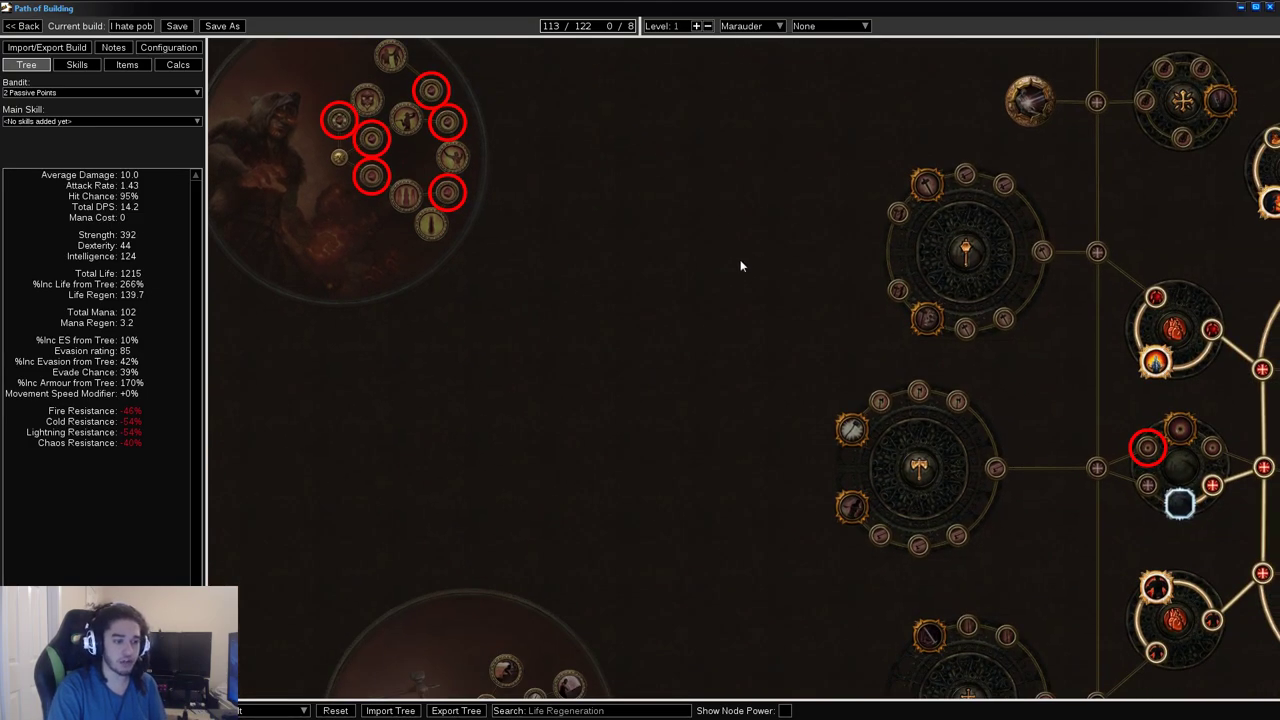
pyautogui.moveTo(1191, 302); pyautogui.dragTo(906, 319)
pyautogui.moveTo(927, 274); pyautogui.dragTo(867, 324)
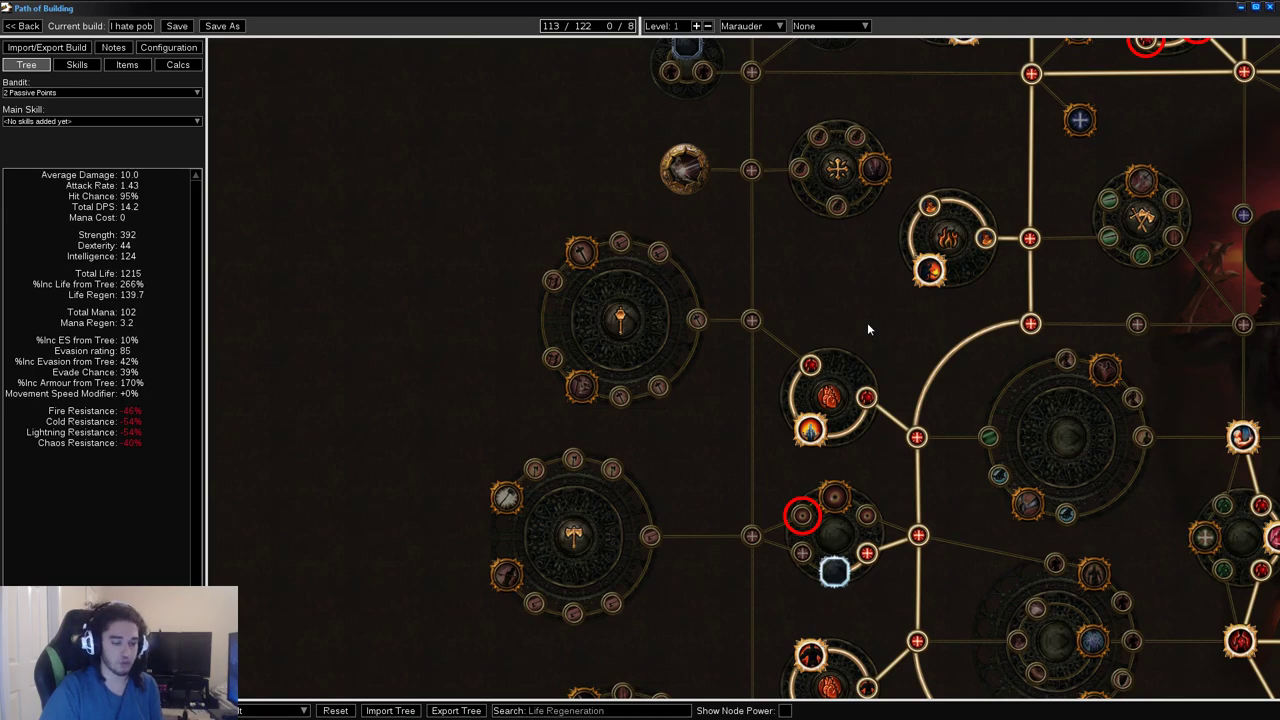
pyautogui.moveTo(800, 316); pyautogui.dragTo(1132, 400)
pyautogui.scroll(-2, 1132, 400)
pyautogui.moveTo(829, 421); pyautogui.dragTo(852, 336)
pyautogui.scroll(2, 543, 273)
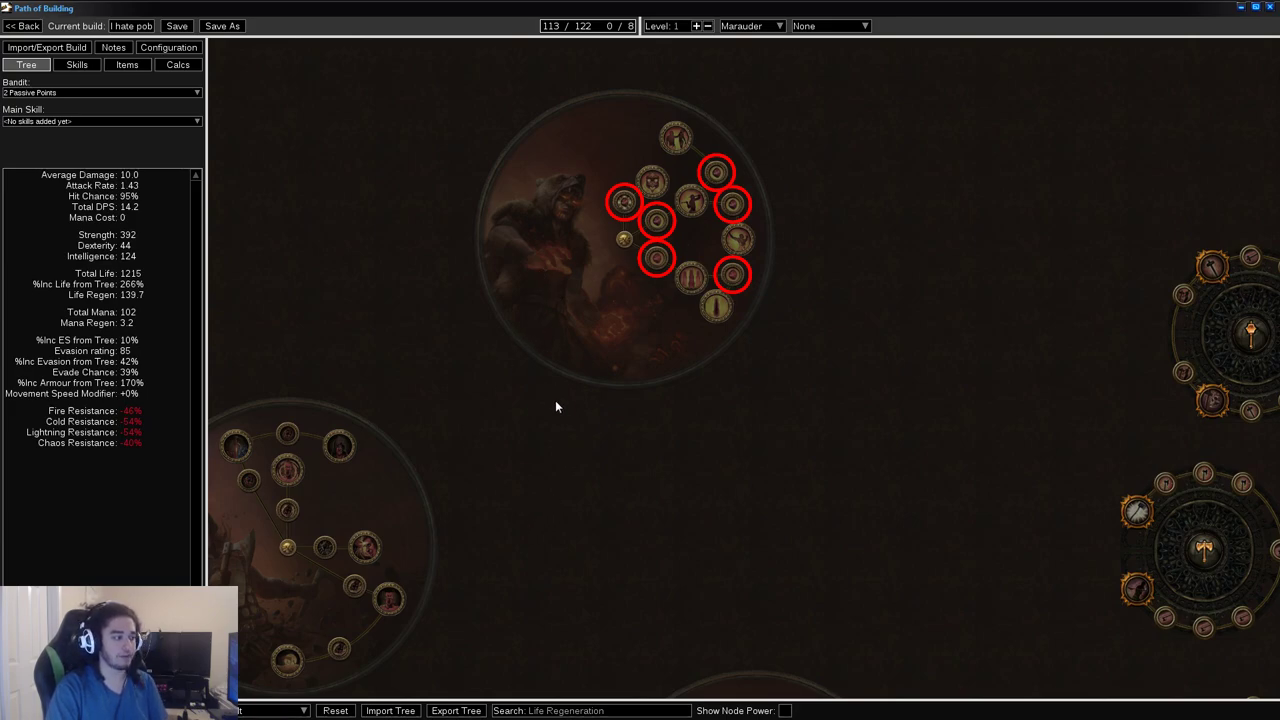
# Step: Compare the Berserker ascendancy's Aspect of Carnage with the Chieftain ascendancy nodes
pyautogui.moveTo(595, 359); pyautogui.dragTo(766, 234)
pyautogui.moveTo(737, 295); pyautogui.dragTo(626, 154)
pyautogui.scroll(-1, 626, 154)
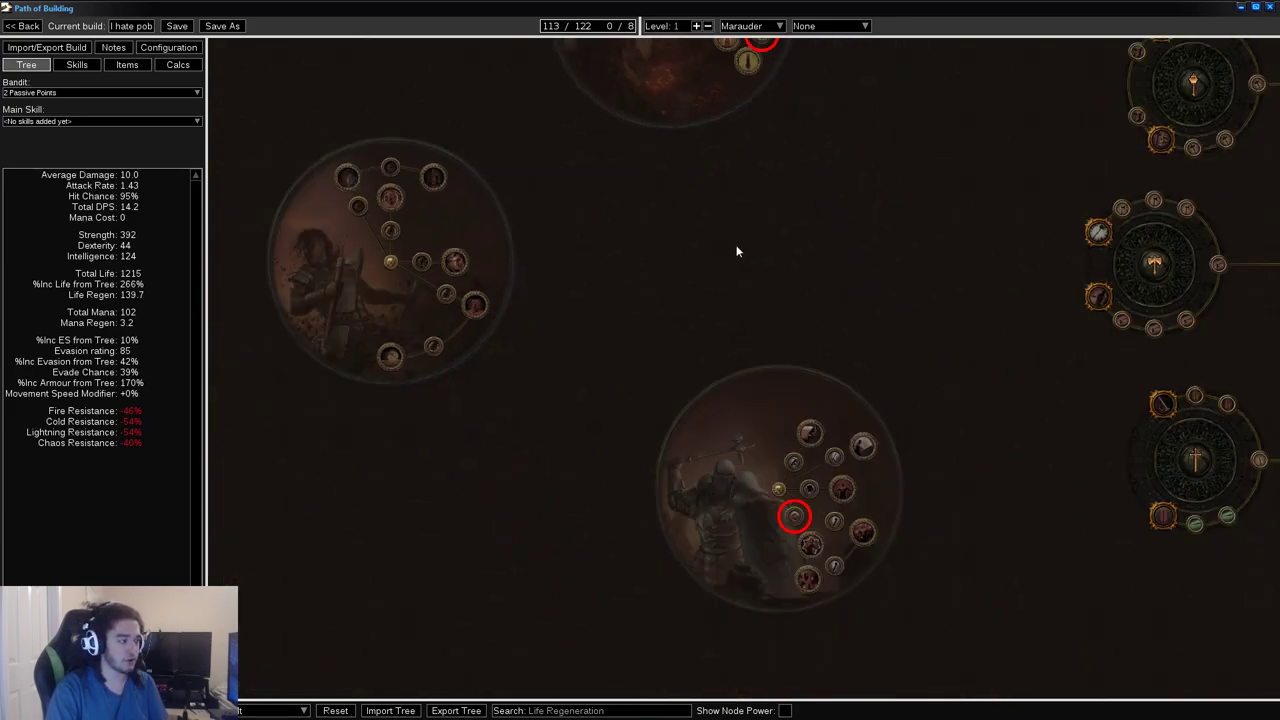
pyautogui.scroll(2, 543, 357)
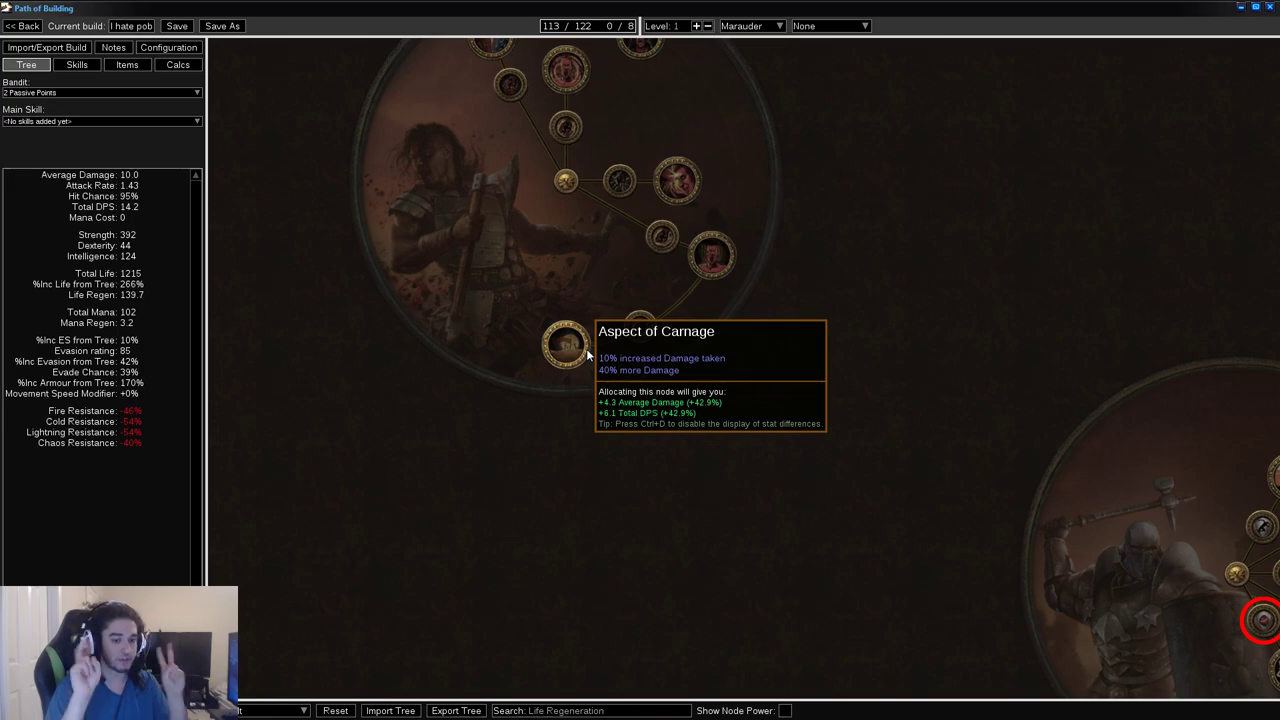
pyautogui.scroll(-2, 761, 290)
pyautogui.moveTo(911, 223); pyautogui.dragTo(635, 569)
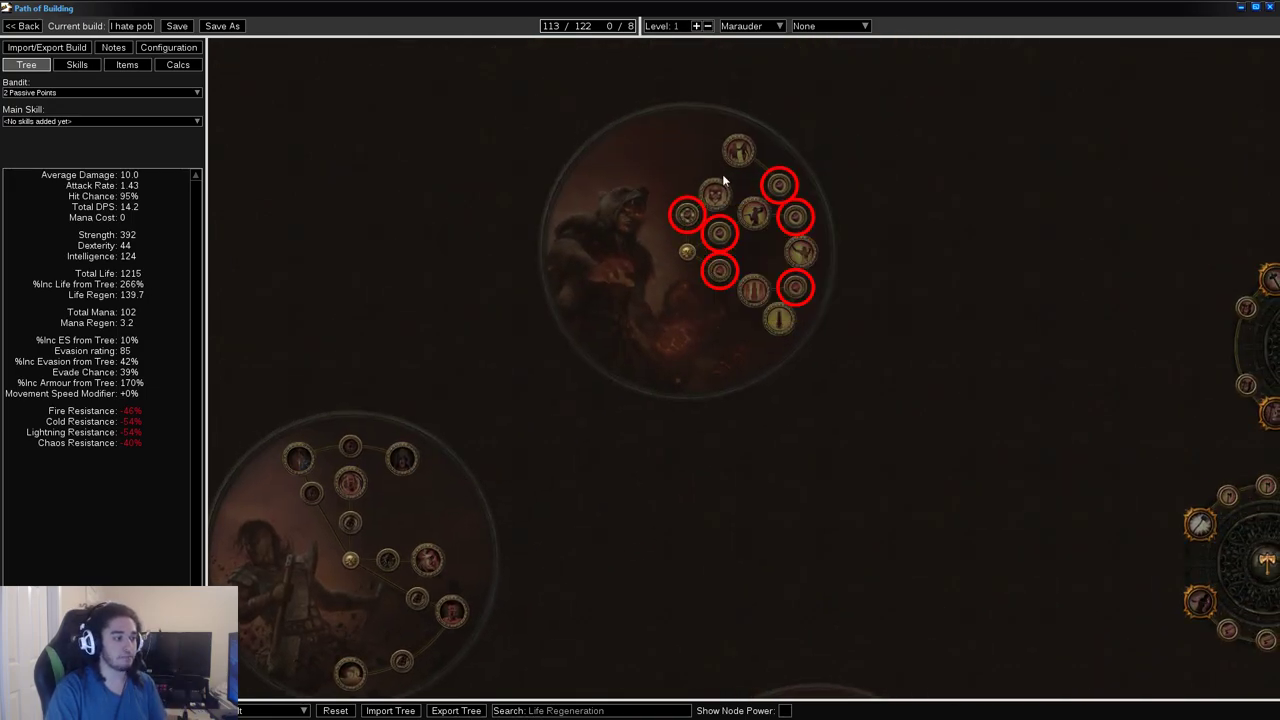
# Step: Reread Tawhoa, Forest's Strength in the Chieftain ascendancy and look over the neighbouring ascendancies and the allocated tree
pyautogui.moveTo(725, 195)
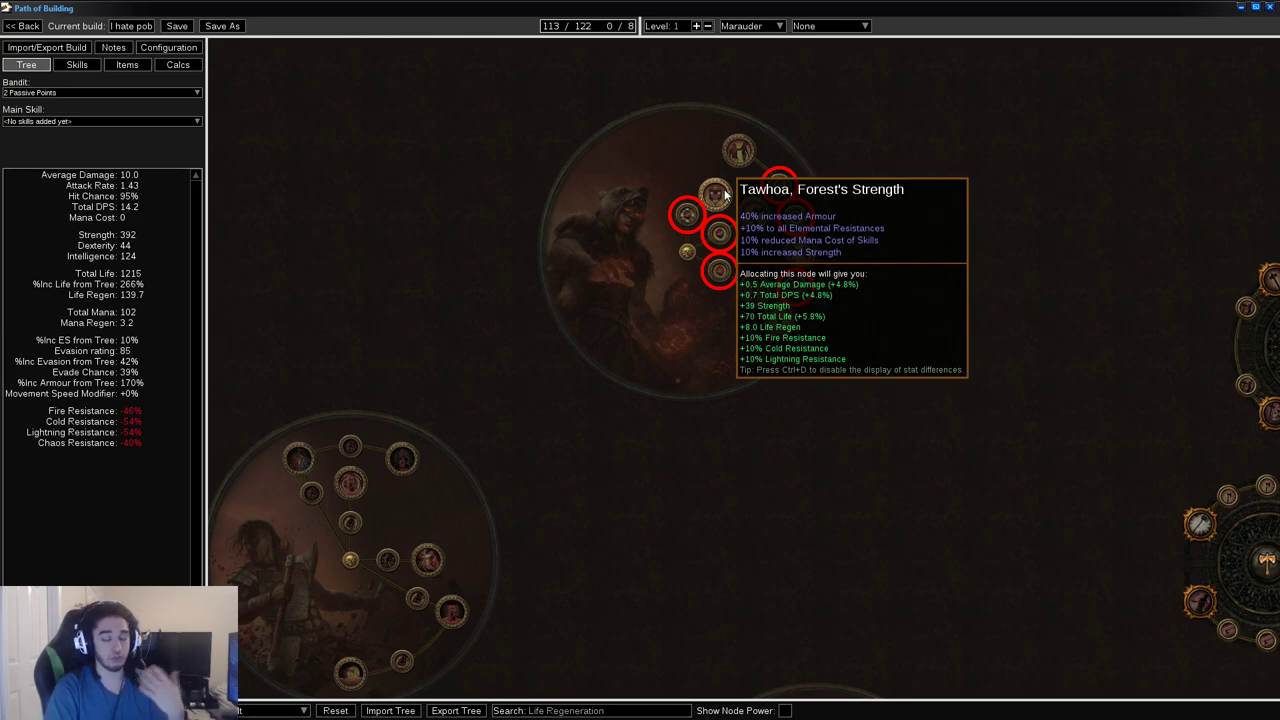
pyautogui.moveTo(921, 259); pyautogui.dragTo(611, 236)
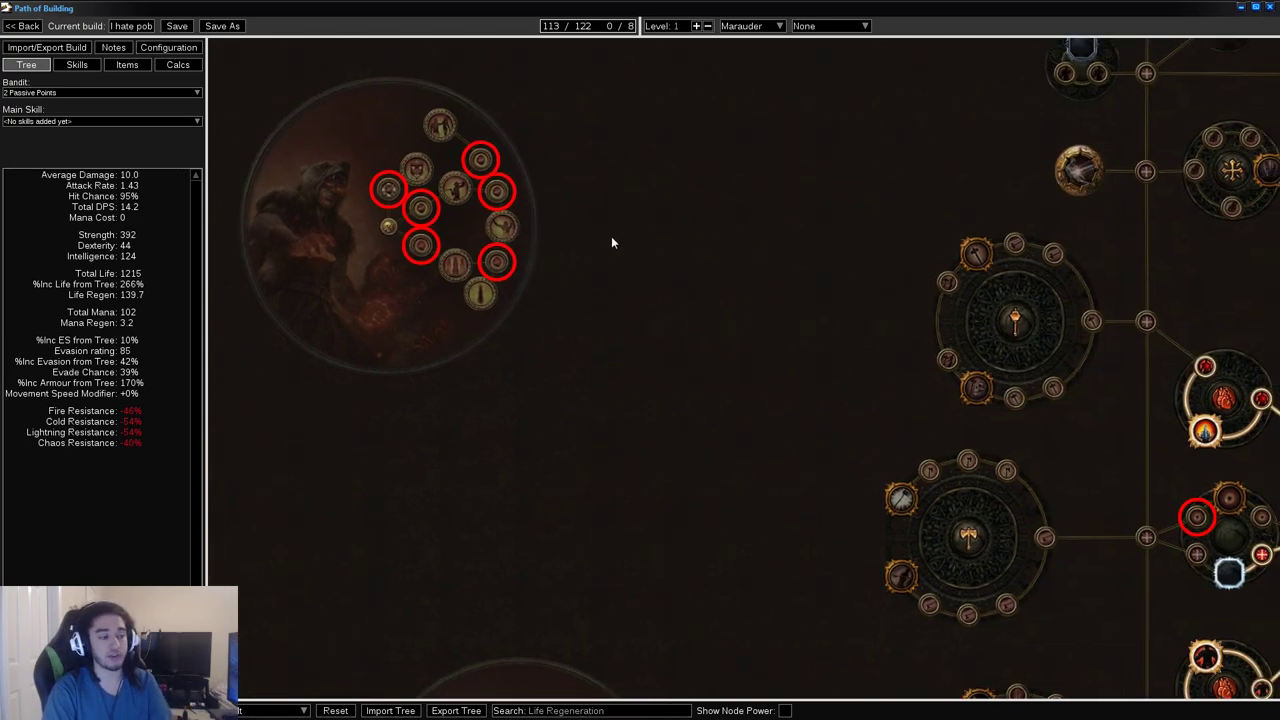
pyautogui.scroll(-3, 626, 220)
pyautogui.moveTo(618, 478); pyautogui.dragTo(693, 246)
pyautogui.scroll(5, 651, 378)
pyautogui.moveTo(515, 293); pyautogui.dragTo(506, 506)
pyautogui.scroll(-6, 456, 408)
pyautogui.moveTo(534, 270); pyautogui.dragTo(106, 628)
pyautogui.scroll(-3, 343, 370)
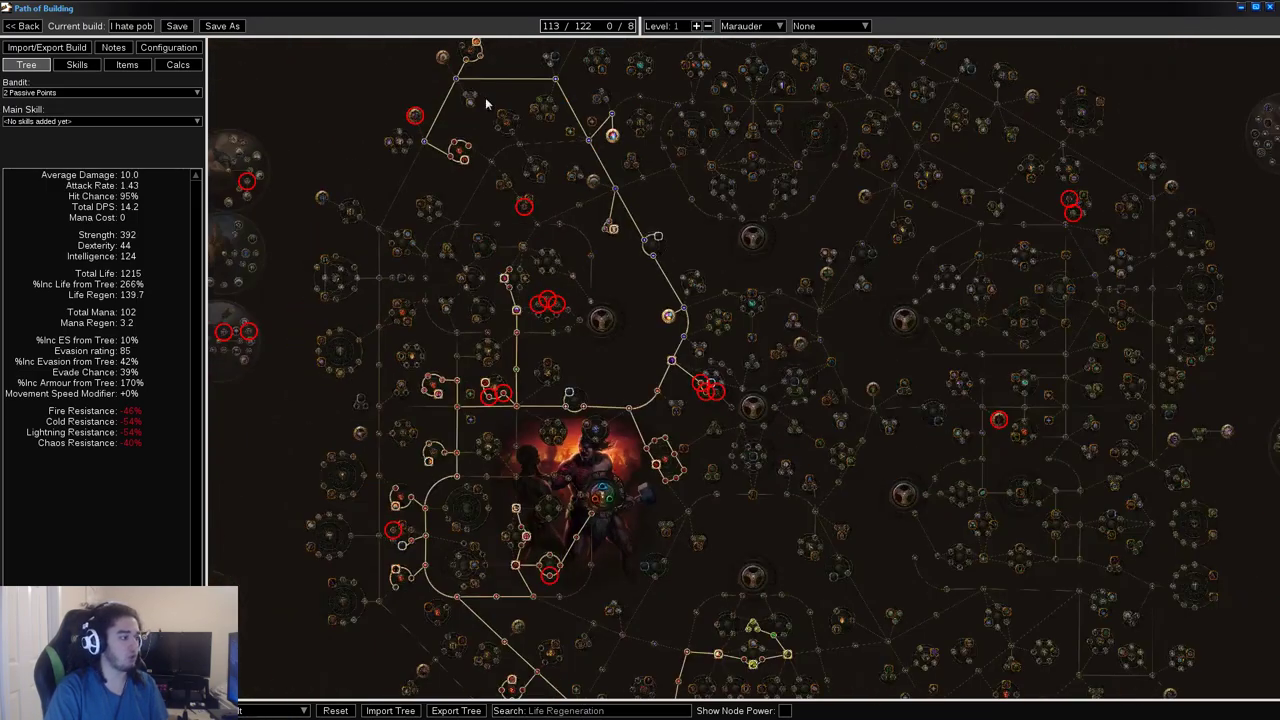
# Step: Examine the Juggernaut ascendancy, reading its Unbreakable notable and the Armour, Stun Duration node
pyautogui.moveTo(478, 524); pyautogui.dragTo(724, 335)
pyautogui.scroll(-2, 724, 335)
pyautogui.scroll(6, 487, 400)
pyautogui.scroll(4, 610, 415)
pyautogui.moveTo(582, 340); pyautogui.dragTo(491, 377)
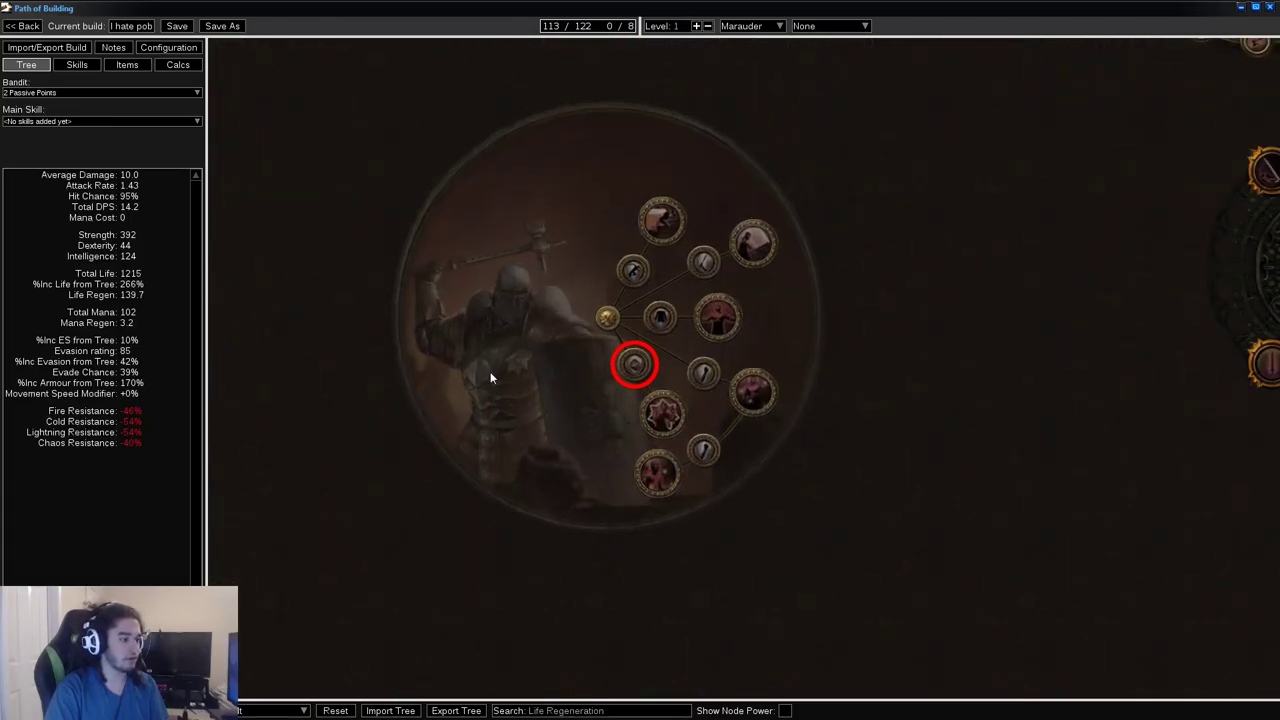
pyautogui.moveTo(597, 418); pyautogui.dragTo(522, 379)
pyautogui.moveTo(720, 291); pyautogui.dragTo(711, 311)
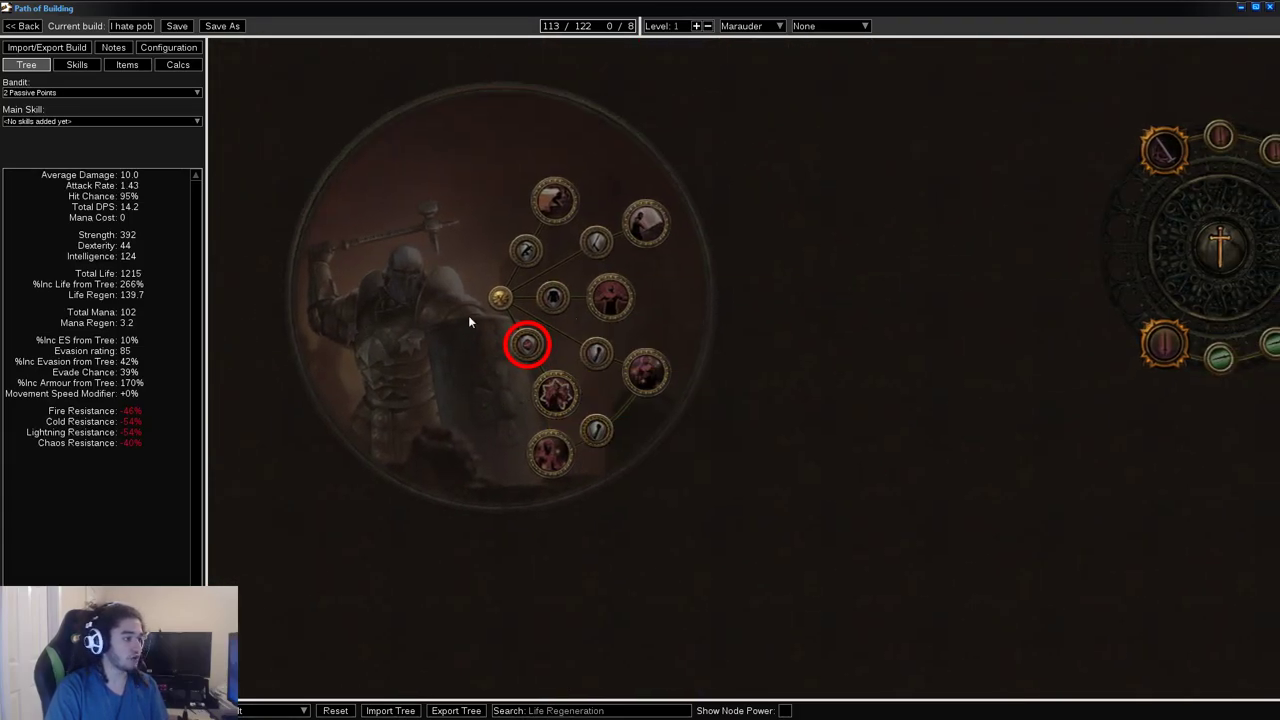
pyautogui.moveTo(560, 207)
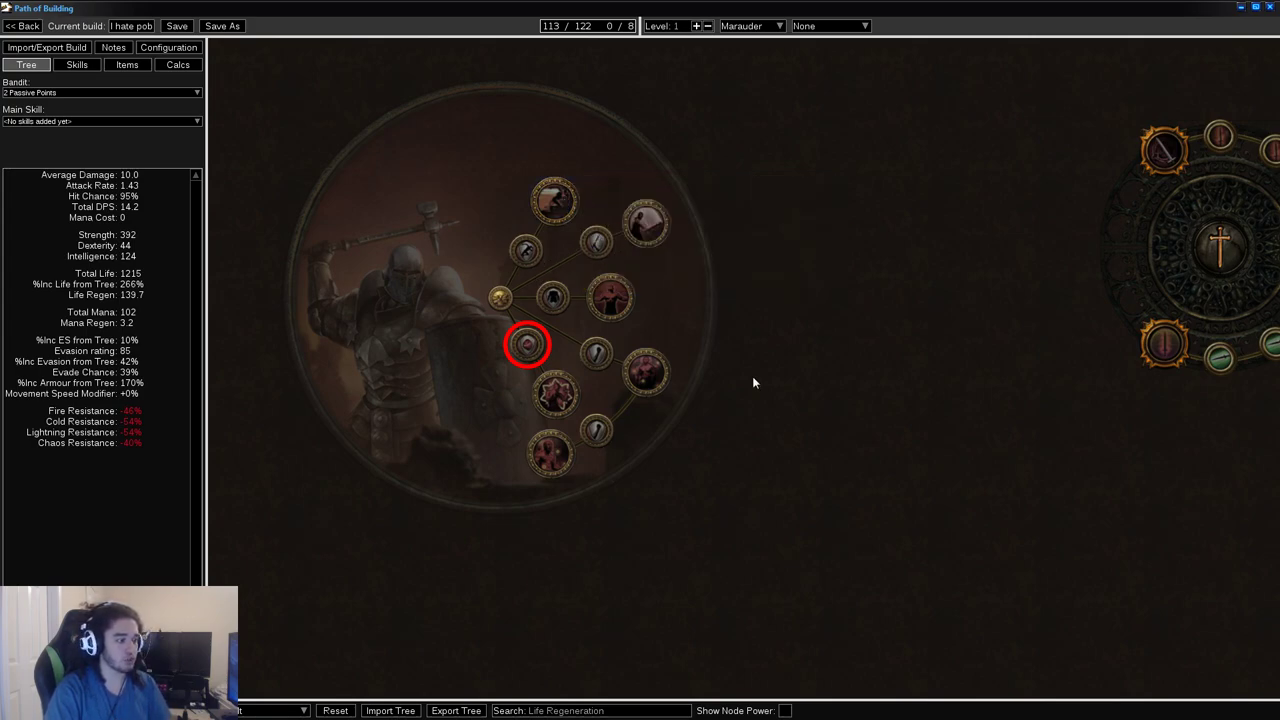
pyautogui.moveTo(525, 290); pyautogui.dragTo(491, 246)
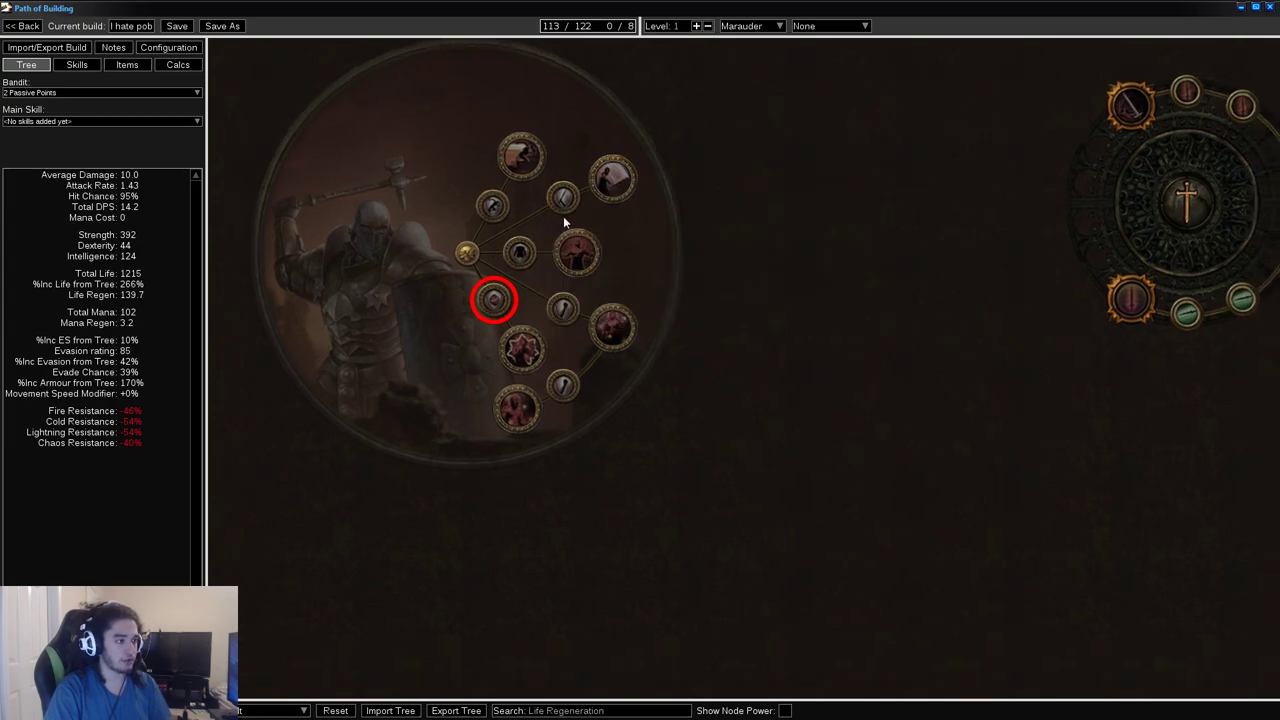
pyautogui.moveTo(665, 289); pyautogui.dragTo(668, 220)
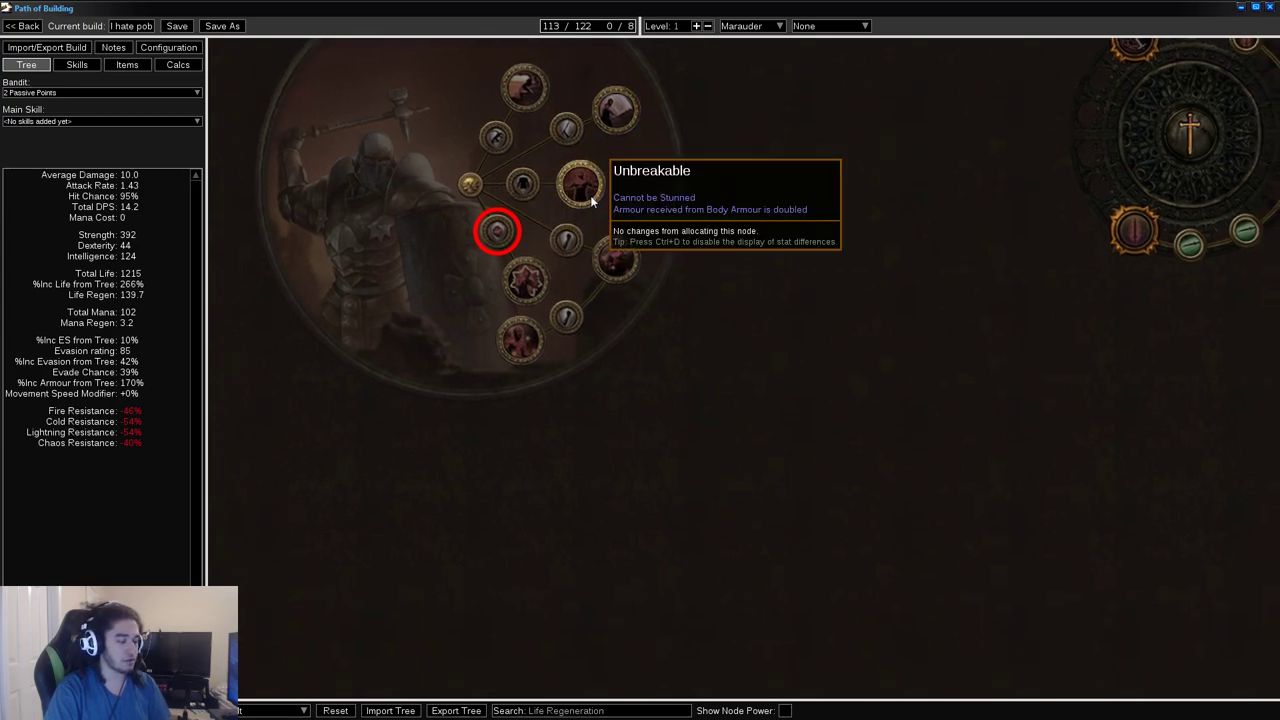
pyautogui.moveTo(736, 161); pyautogui.dragTo(722, 224)
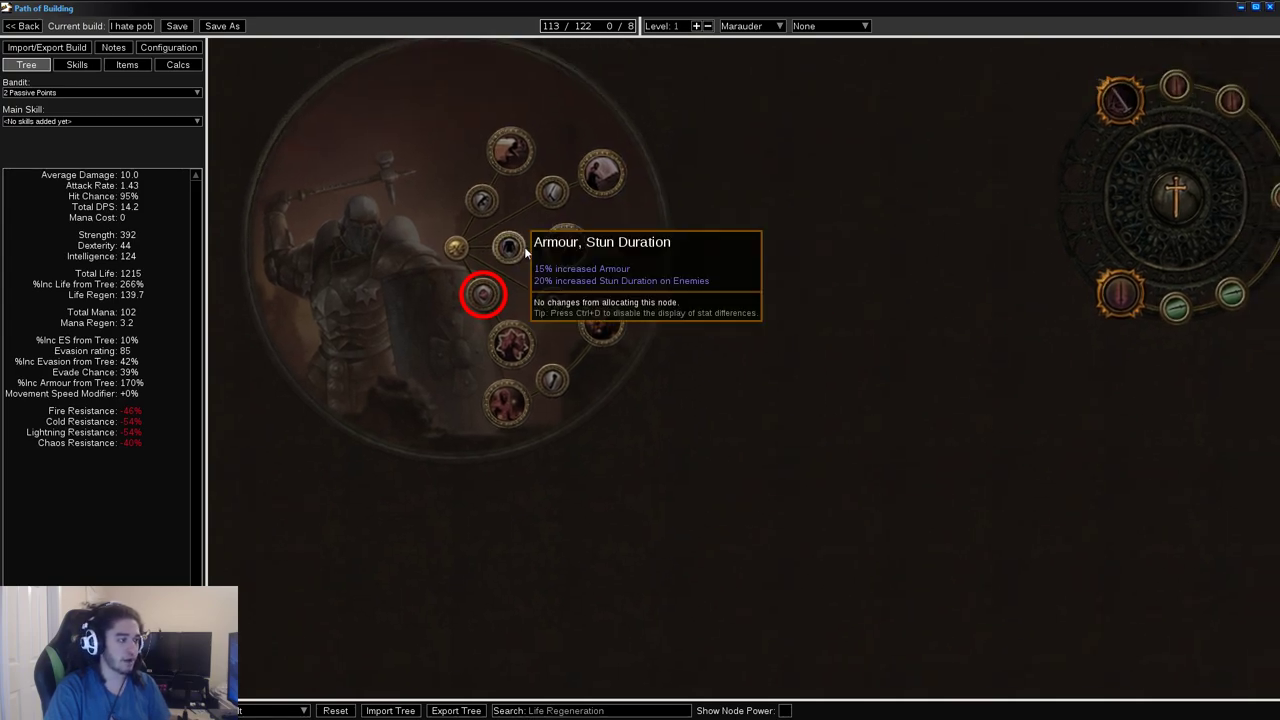
pyautogui.moveTo(577, 255)
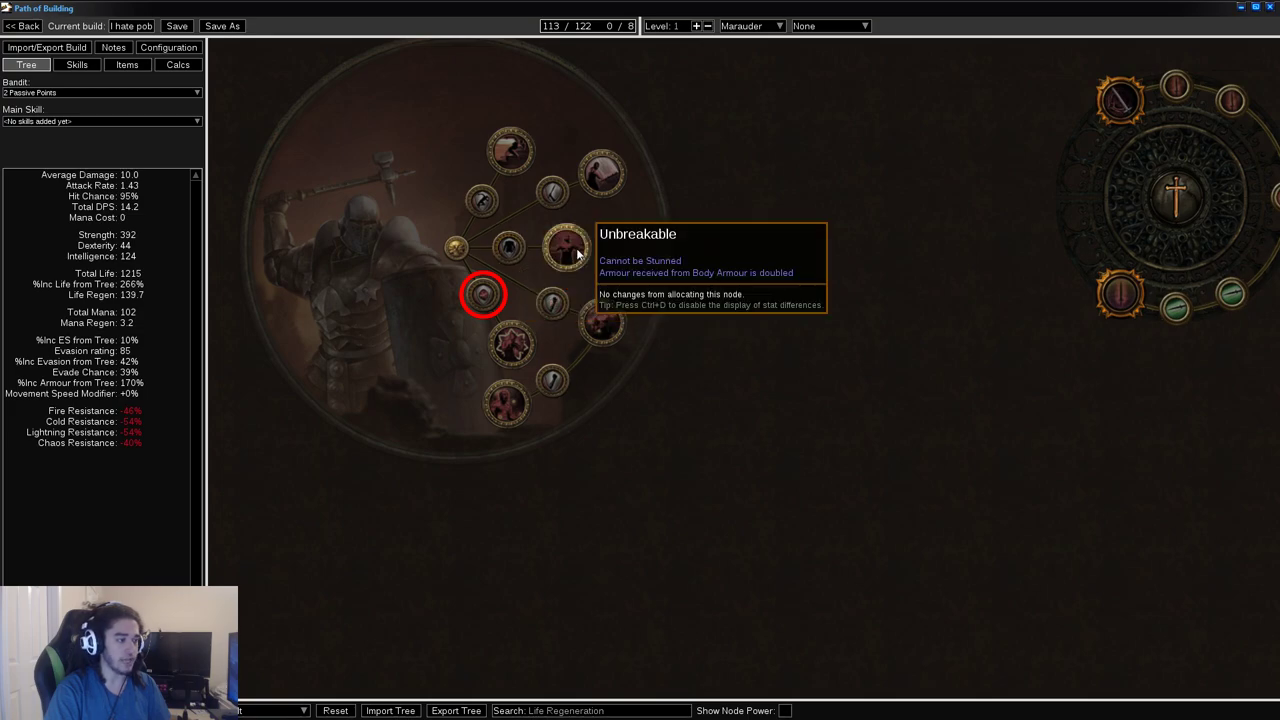
# Step: Check the allocated clusters southwest of the Marauder start, then reread Juggernaut's Unbreakable and its Armour, Life Regeneration node
pyautogui.scroll(-5, 536, 378)
pyautogui.moveTo(1188, 234); pyautogui.dragTo(819, 205)
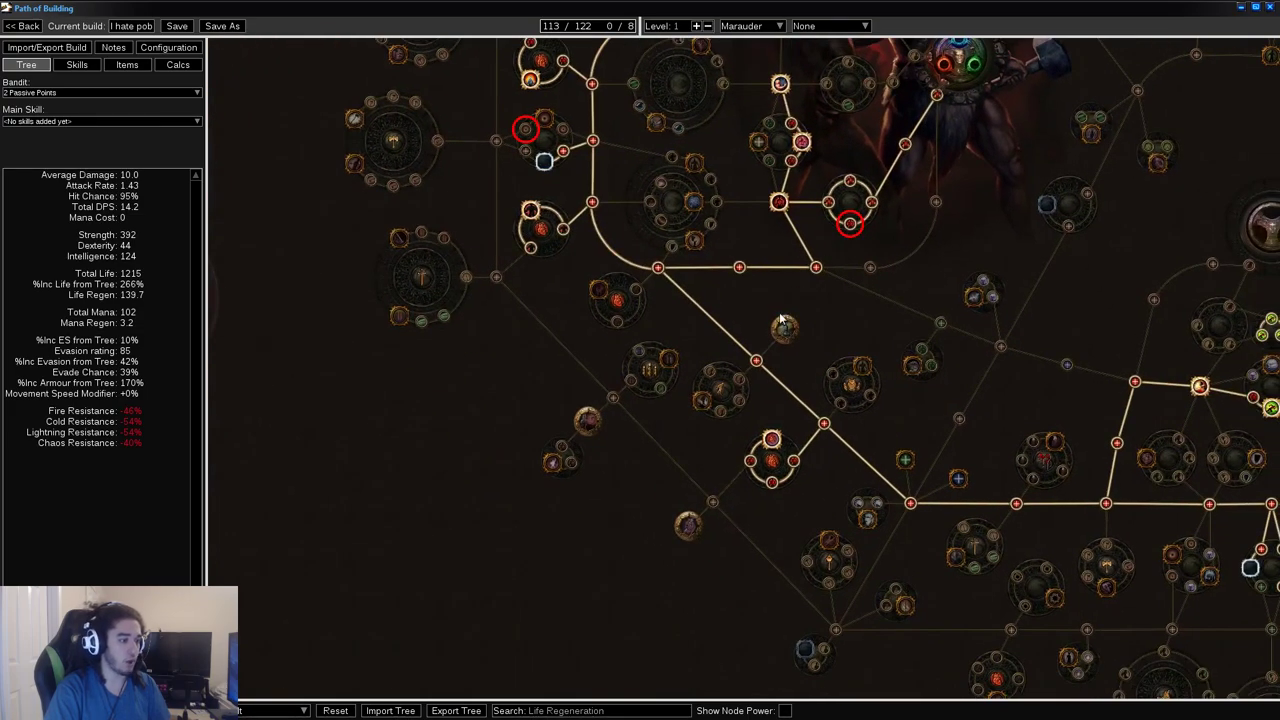
pyautogui.moveTo(672, 329); pyautogui.dragTo(1205, 326)
pyautogui.scroll(4, 743, 328)
pyautogui.moveTo(682, 250)
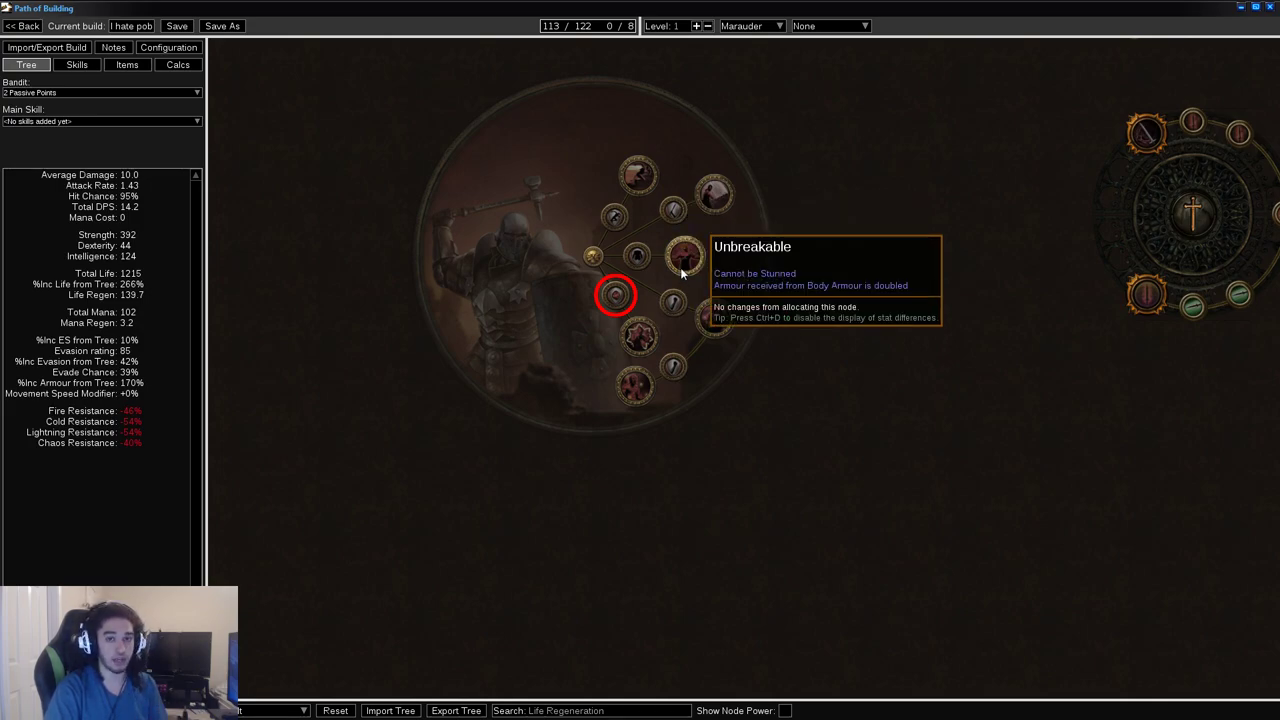
pyautogui.moveTo(727, 319)
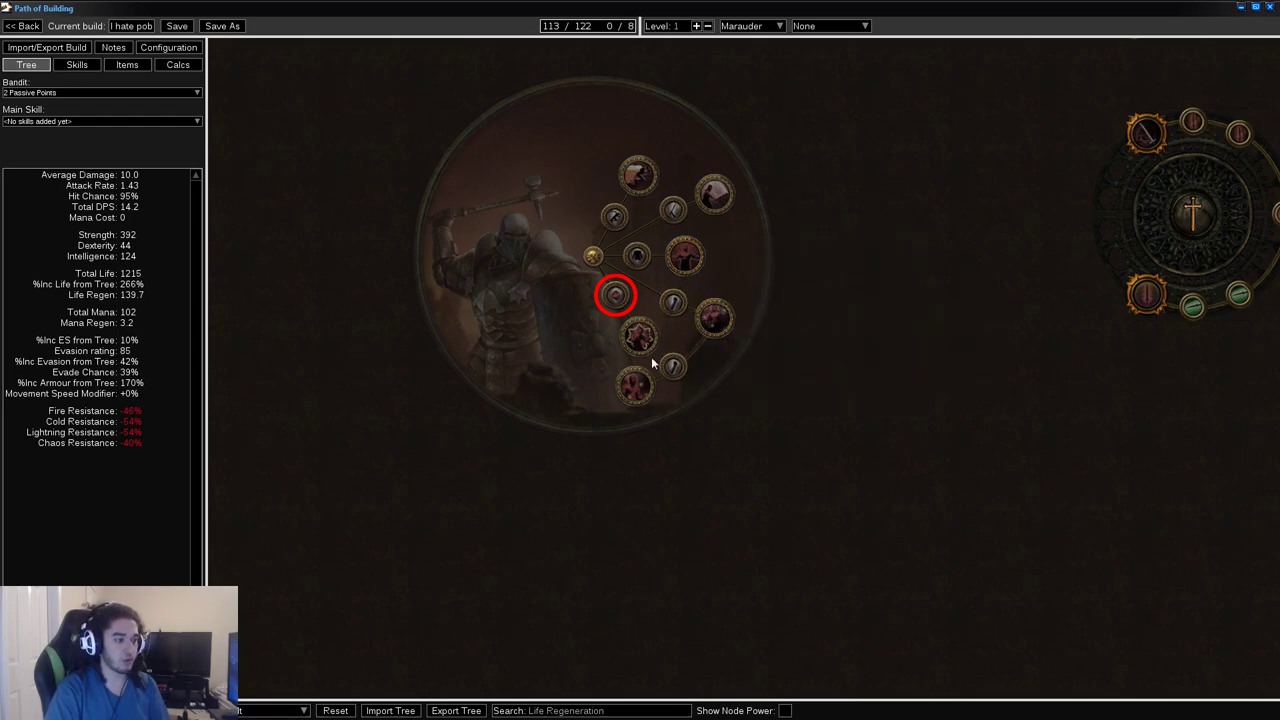
pyautogui.moveTo(633, 397)
pyautogui.scroll(1, 633, 397)
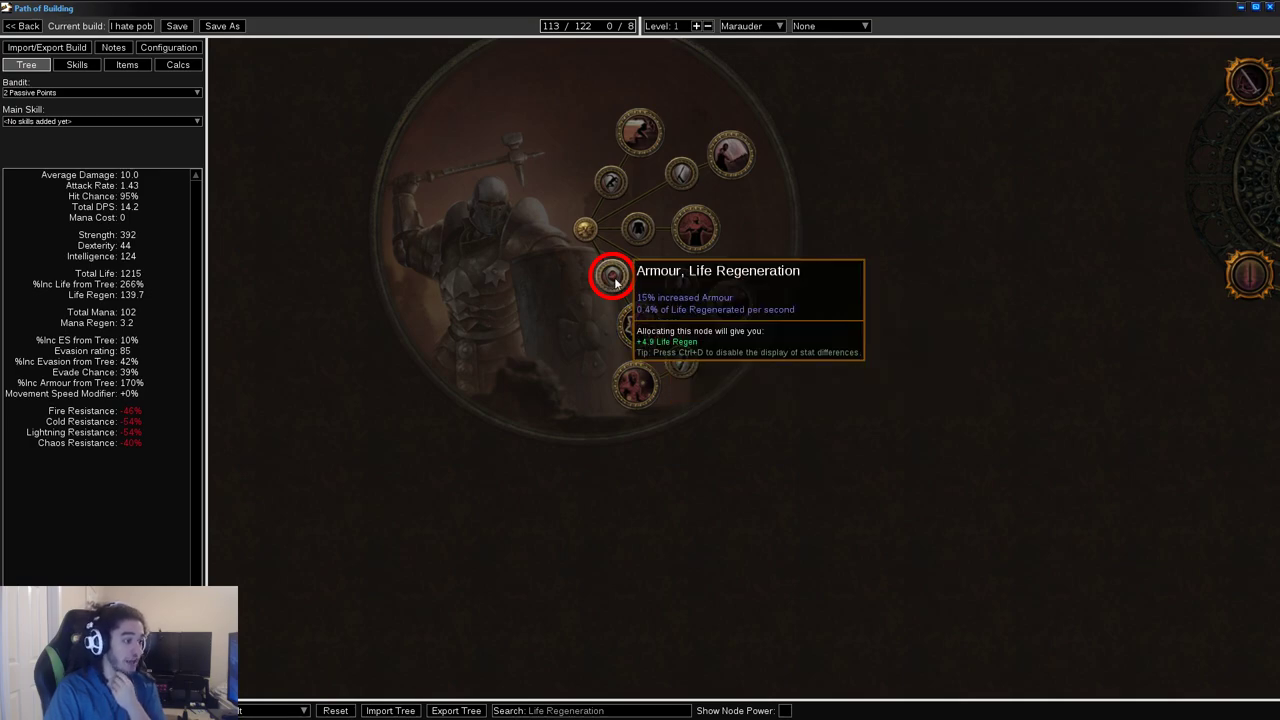
# Step: Compare the Chieftain's life regeneration nodes with the Juggernaut ascendancy, including its Armour, Attack Damage node
pyautogui.scroll(-4, 813, 457)
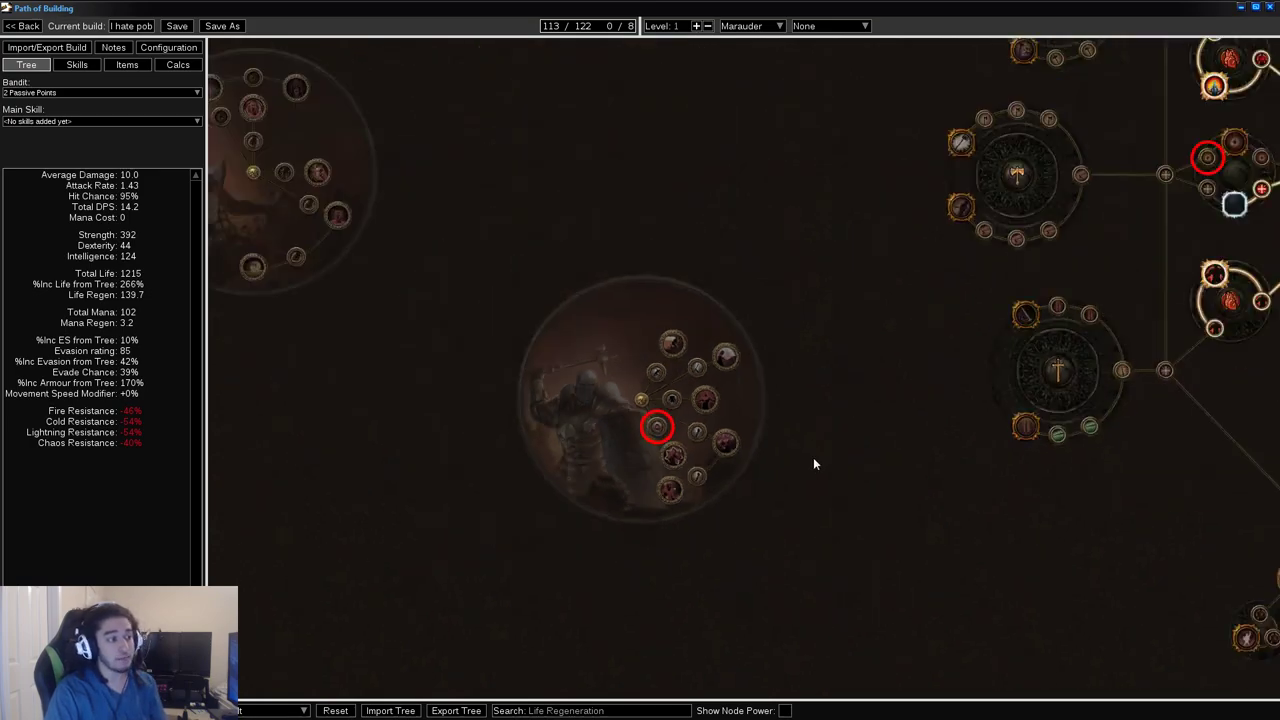
pyautogui.moveTo(831, 418); pyautogui.dragTo(805, 597)
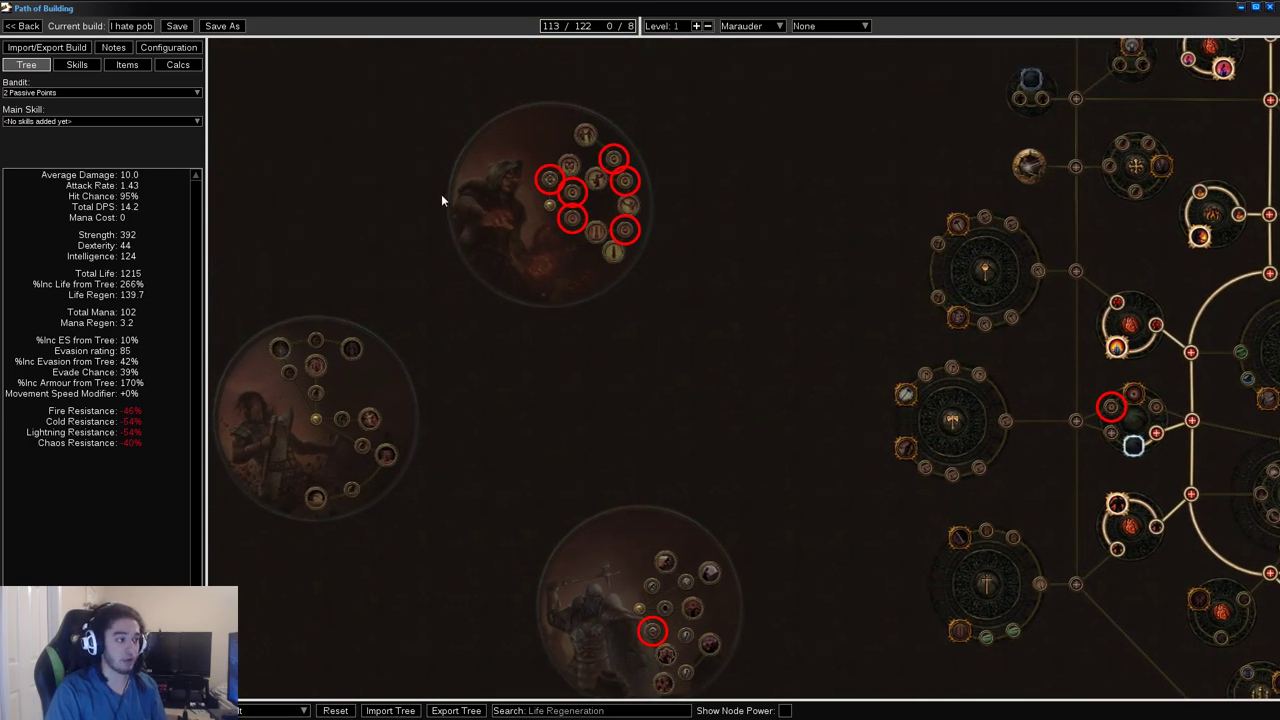
pyautogui.scroll(2, 569, 242)
pyautogui.moveTo(562, 227); pyautogui.dragTo(550, 306)
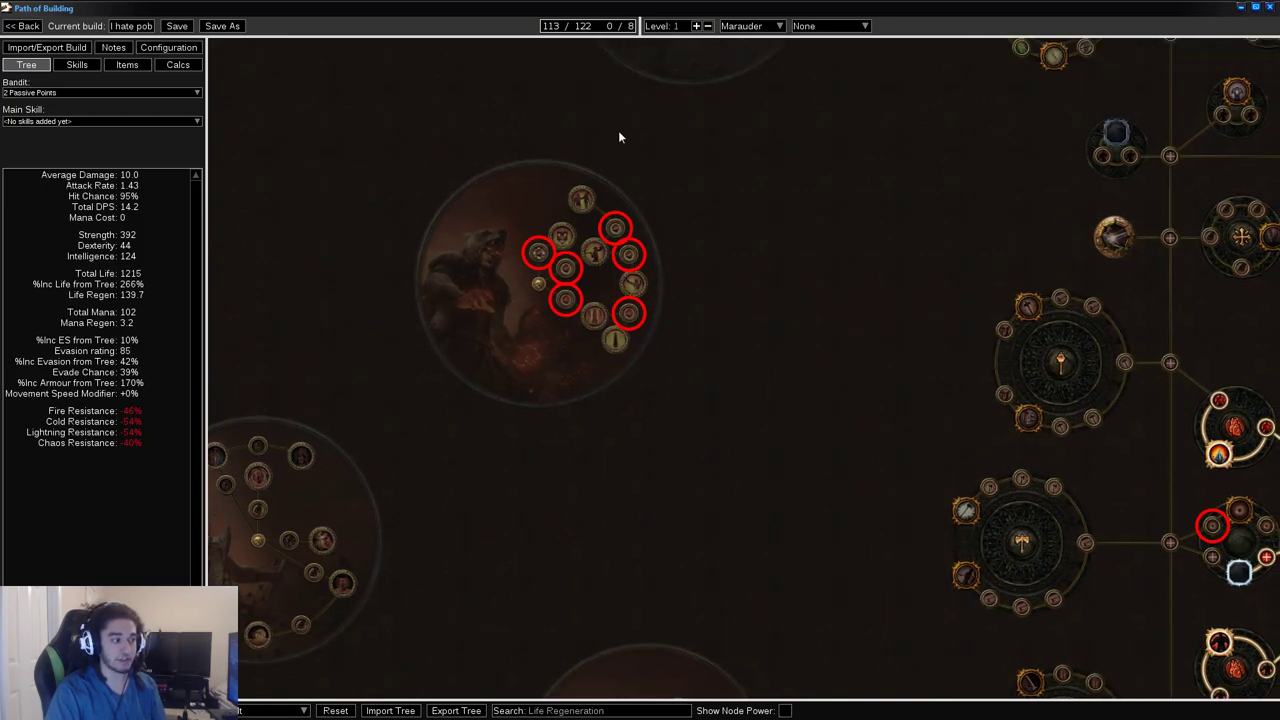
pyautogui.moveTo(519, 659); pyautogui.dragTo(427, 147)
pyautogui.scroll(3, 520, 261)
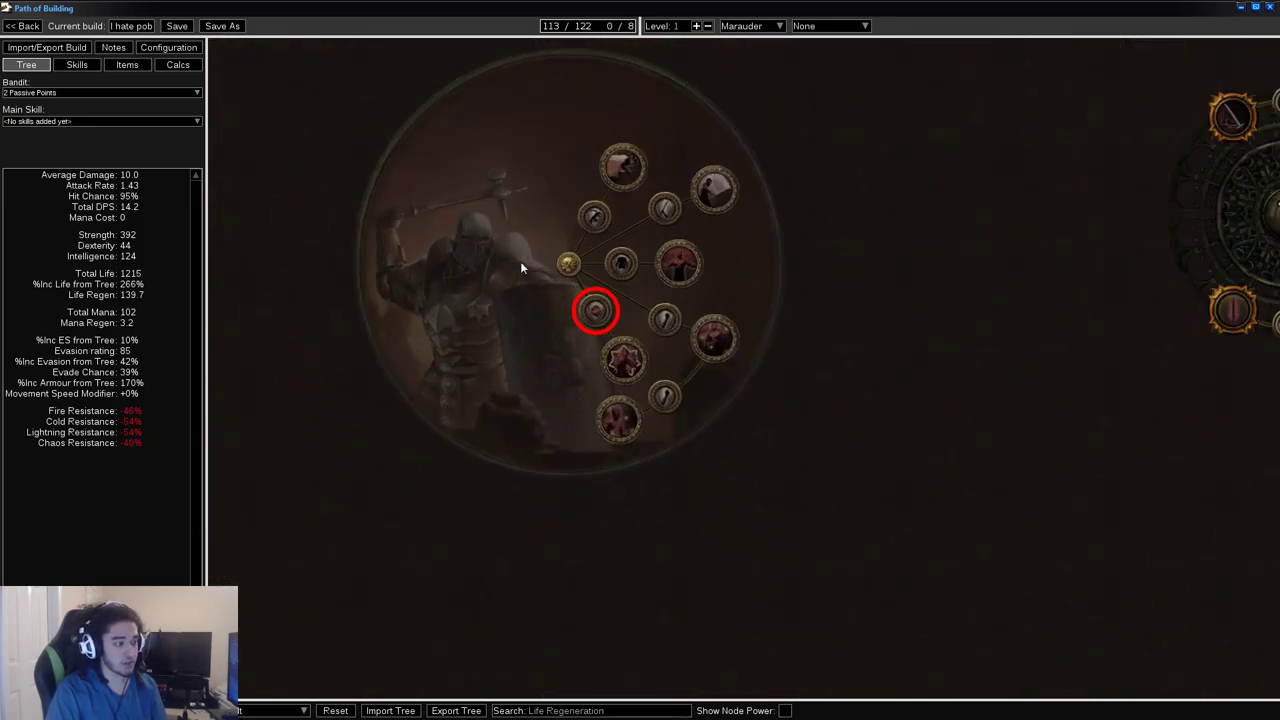
pyautogui.moveTo(515, 340); pyautogui.dragTo(494, 309)
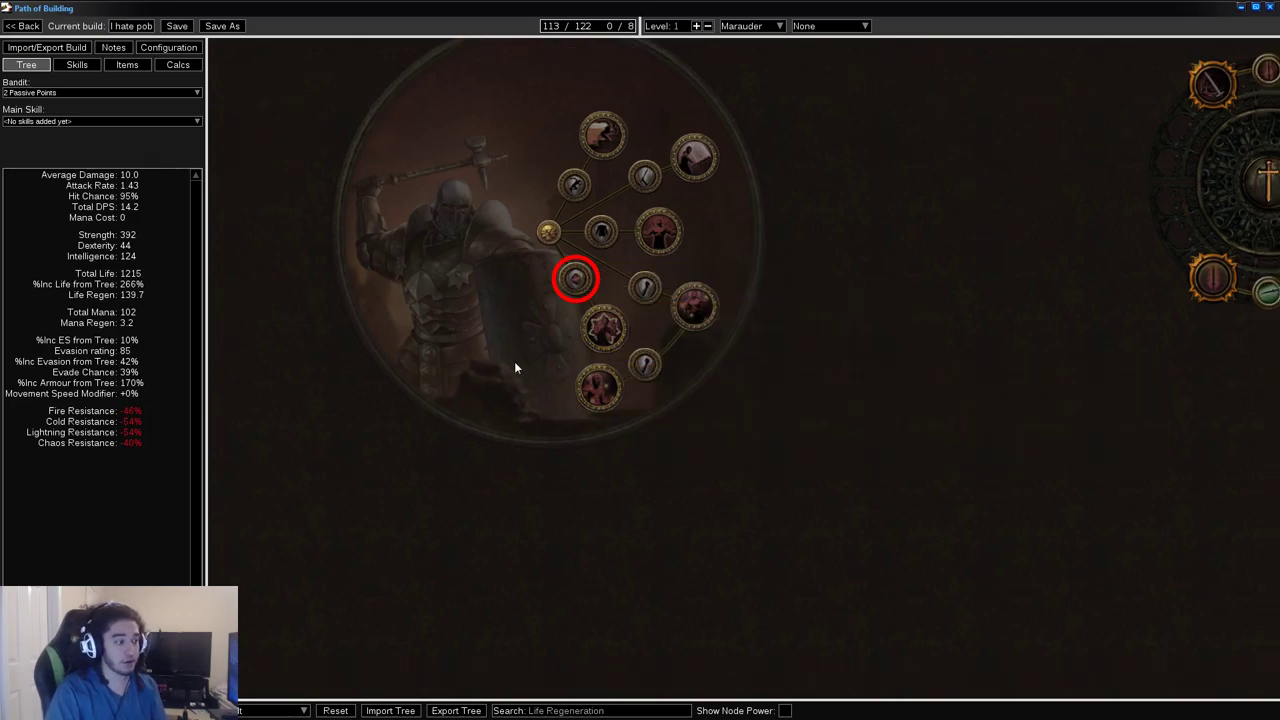
pyautogui.moveTo(514, 362); pyautogui.dragTo(501, 402)
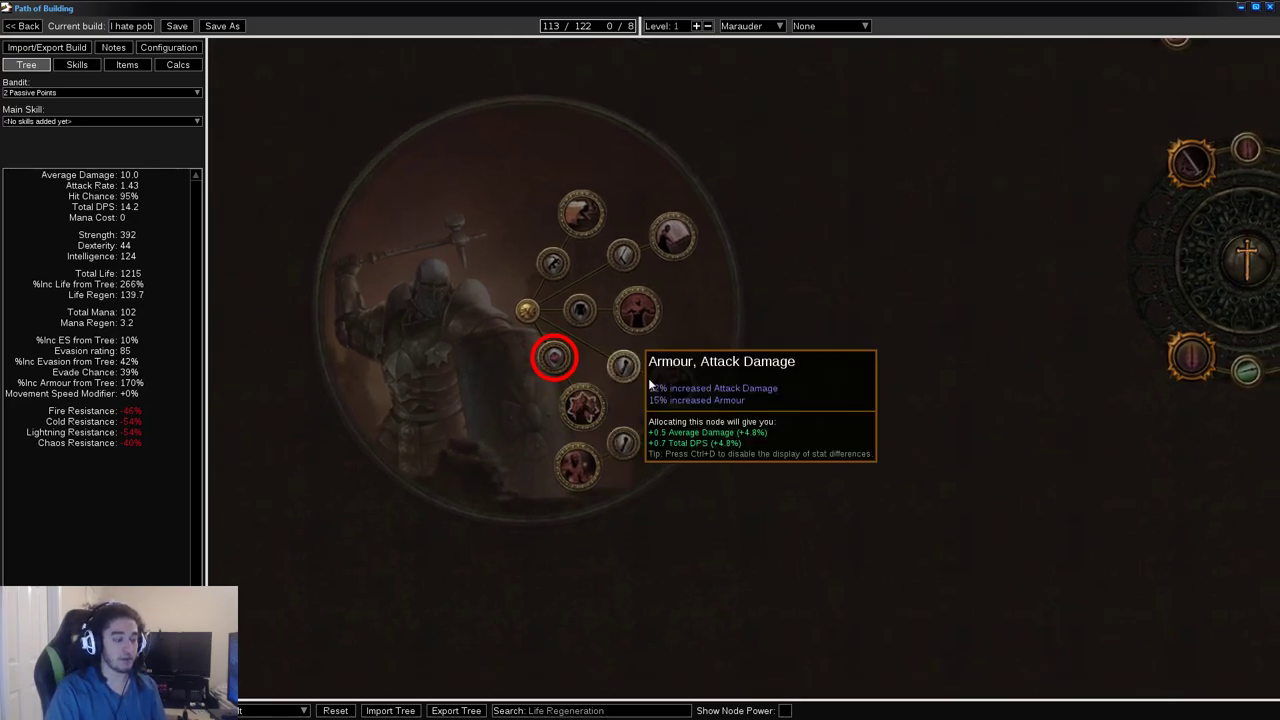
pyautogui.moveTo(646, 558); pyautogui.dragTo(706, 483)
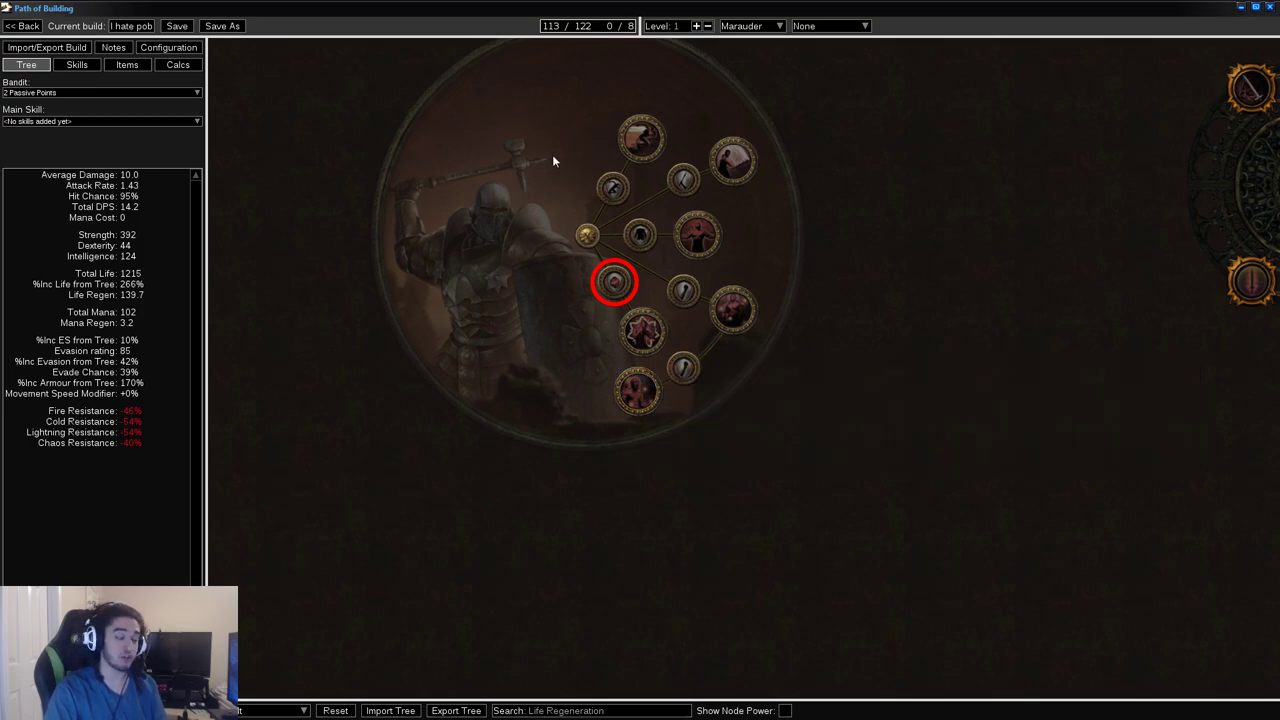
# Step: View the three Marauder ascendancies side by side and bring the whole passive tree into view
pyautogui.scroll(-5, 878, 211)
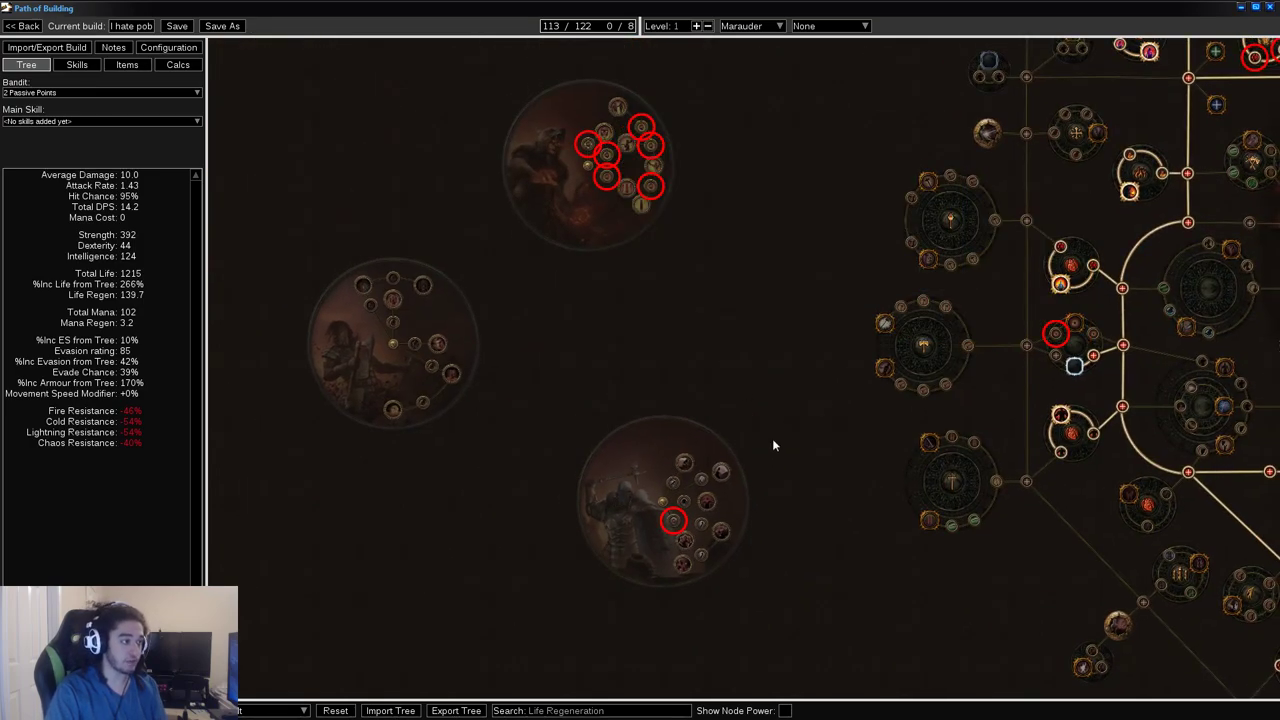
pyautogui.scroll(4, 772, 445)
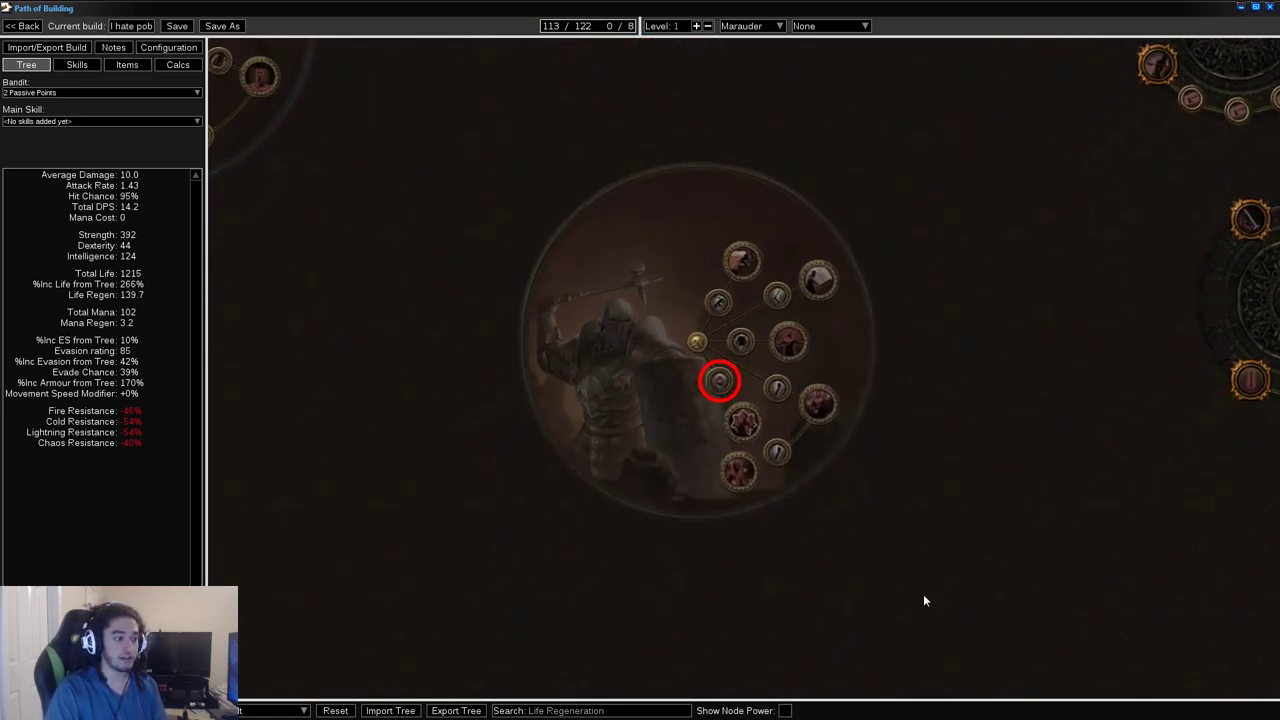
pyautogui.scroll(-5, 686, 300)
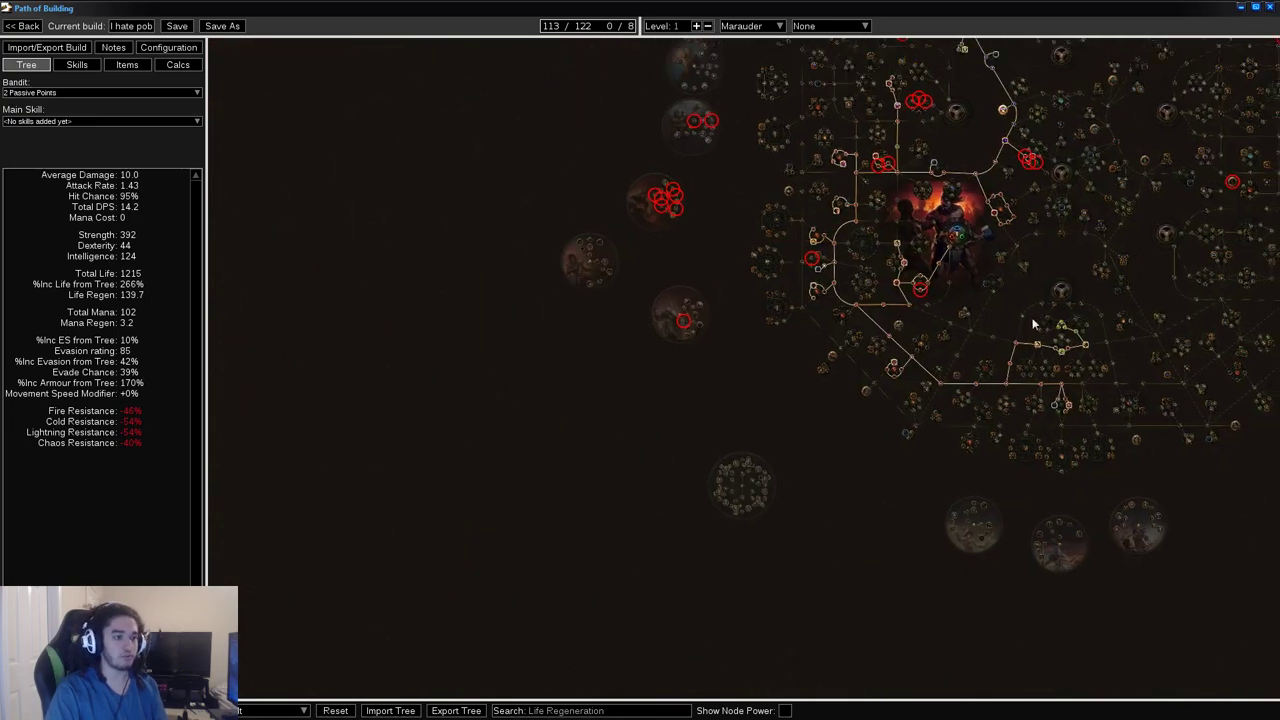
pyautogui.moveTo(1034, 323); pyautogui.dragTo(737, 387)
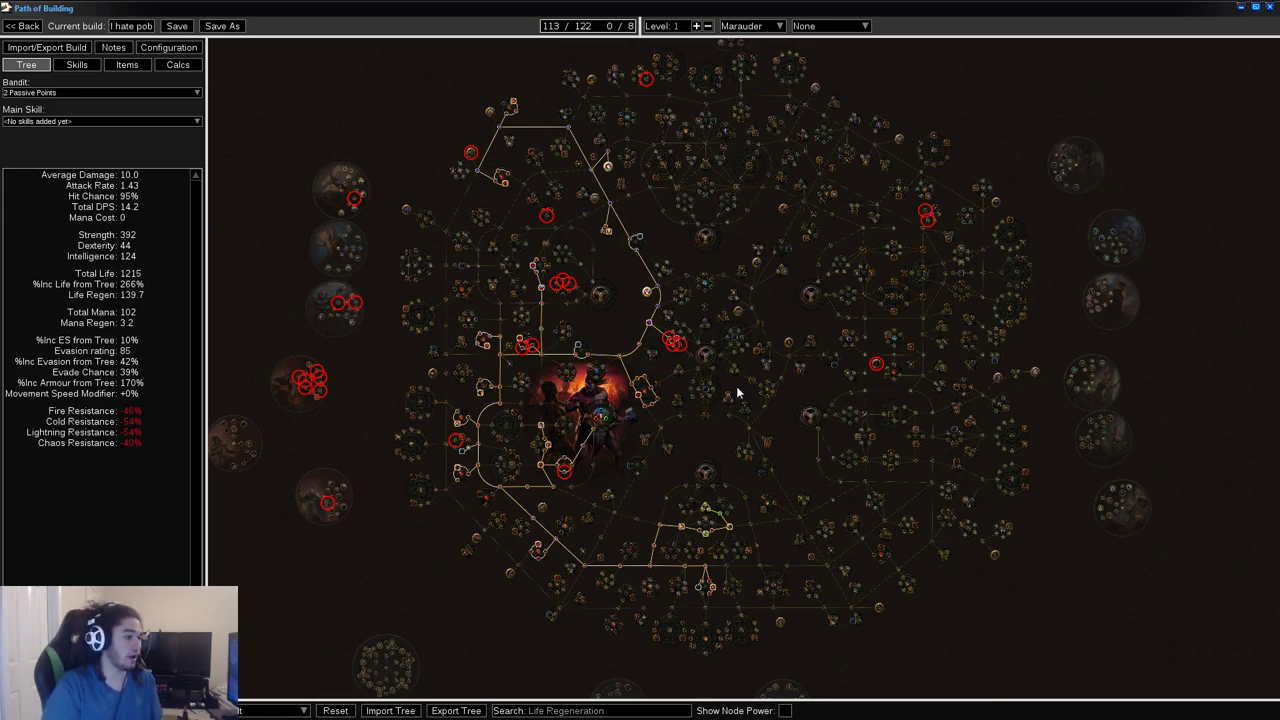
# Step: Inspect the eastern side of the passive tree for highlighted life regeneration nodes and return to the Marauder area
pyautogui.scroll(3, 1210, 332)
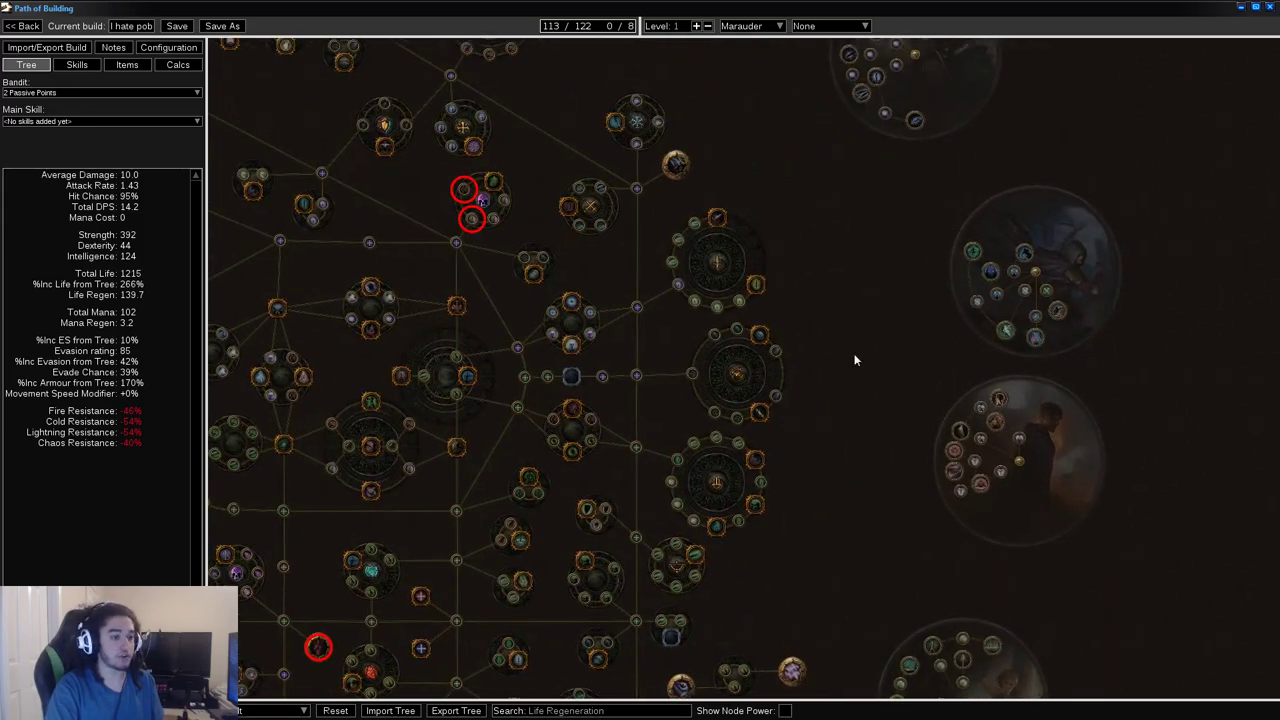
pyautogui.moveTo(652, 364); pyautogui.dragTo(1220, 286)
pyautogui.scroll(-2, 803, 535)
pyautogui.moveTo(843, 450); pyautogui.dragTo(641, 475)
pyautogui.moveTo(711, 388); pyautogui.dragTo(894, 321)
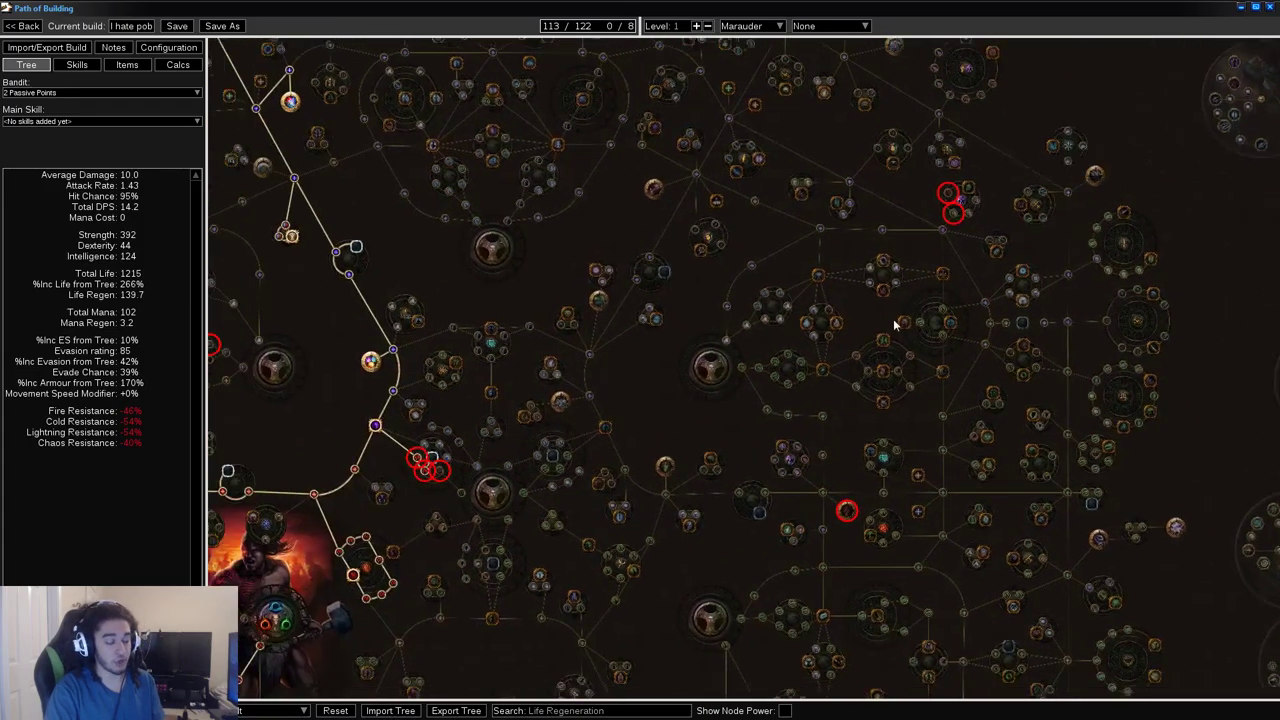
pyautogui.scroll(-2, 897, 320)
pyautogui.moveTo(742, 386); pyautogui.dragTo(856, 314)
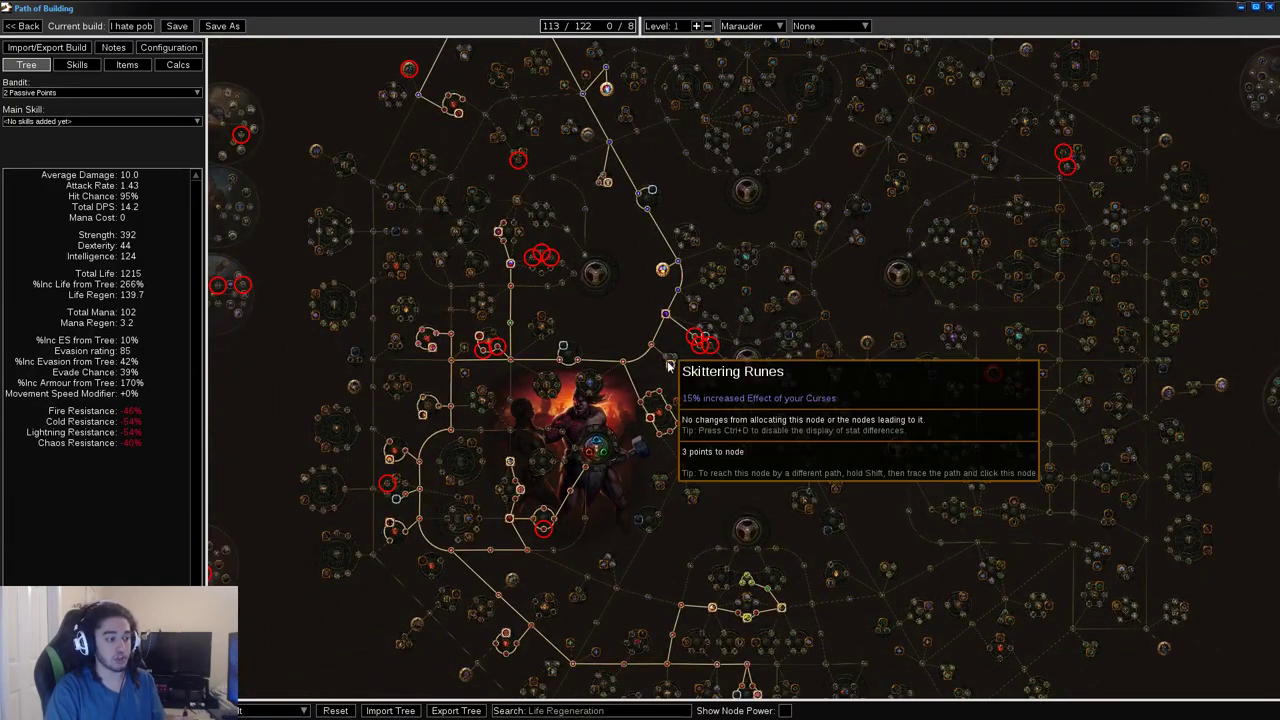
# Step: Survey the allocated path and the highlighted life regeneration nodes across the entire passive tree
pyautogui.moveTo(643, 296); pyautogui.dragTo(861, 205)
pyautogui.moveTo(821, 250); pyautogui.dragTo(541, 281)
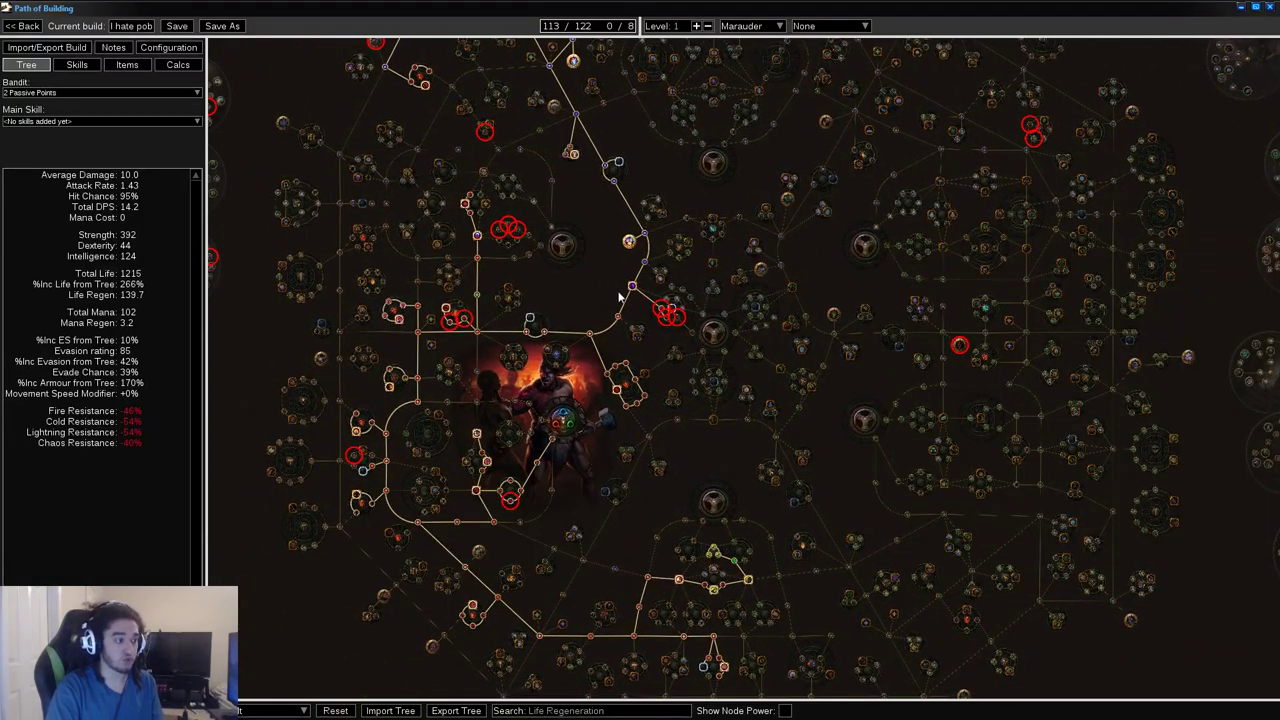
pyautogui.scroll(-1, 560, 330)
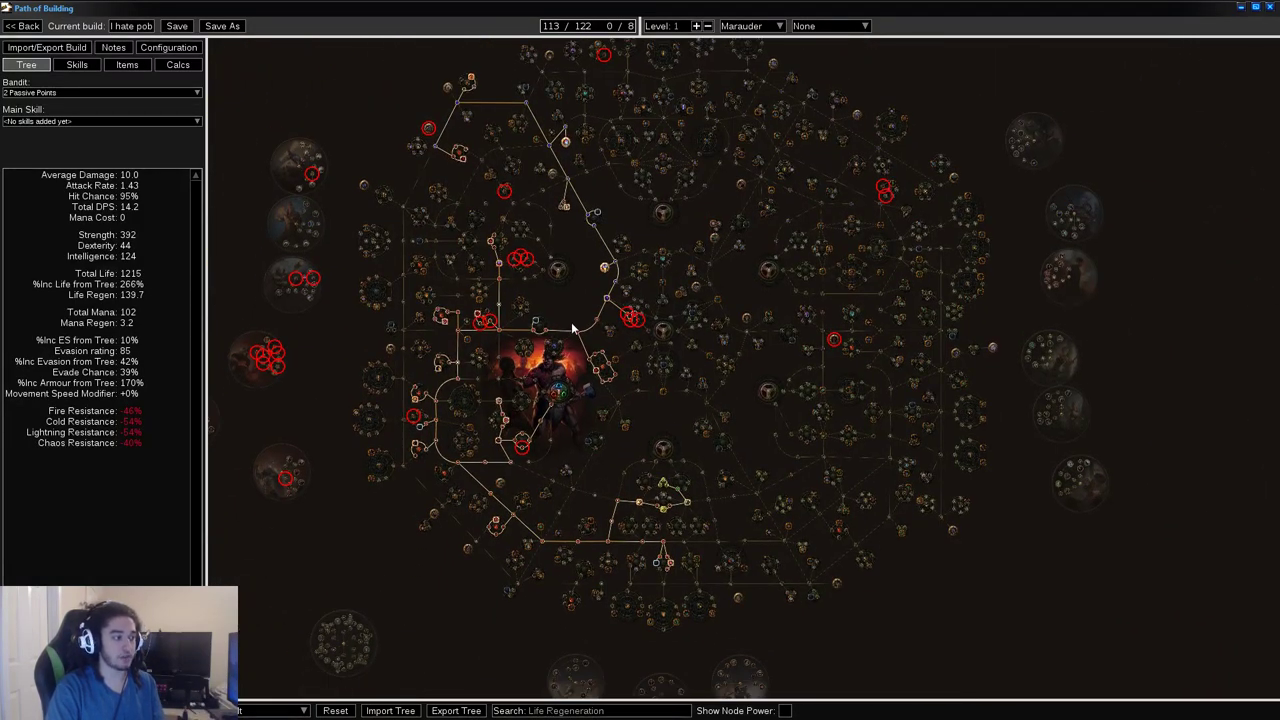
pyautogui.scroll(1, 573, 328)
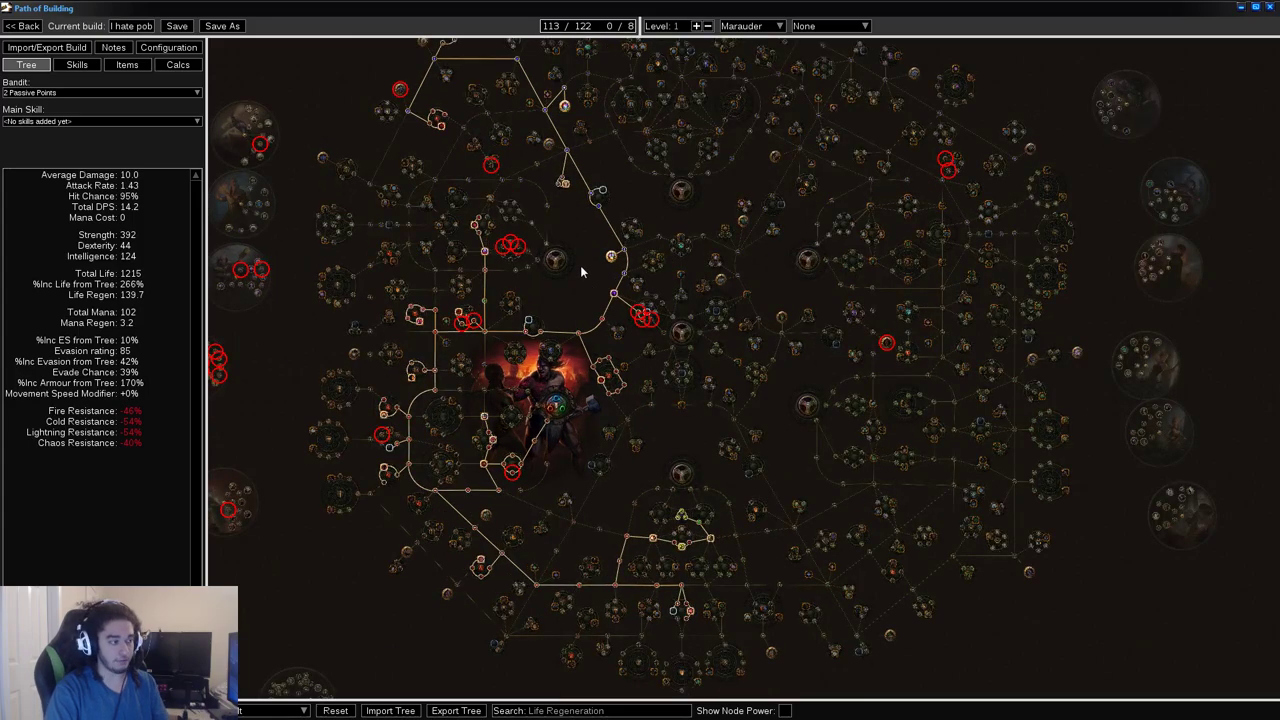
pyautogui.moveTo(580, 265); pyautogui.dragTo(523, 382)
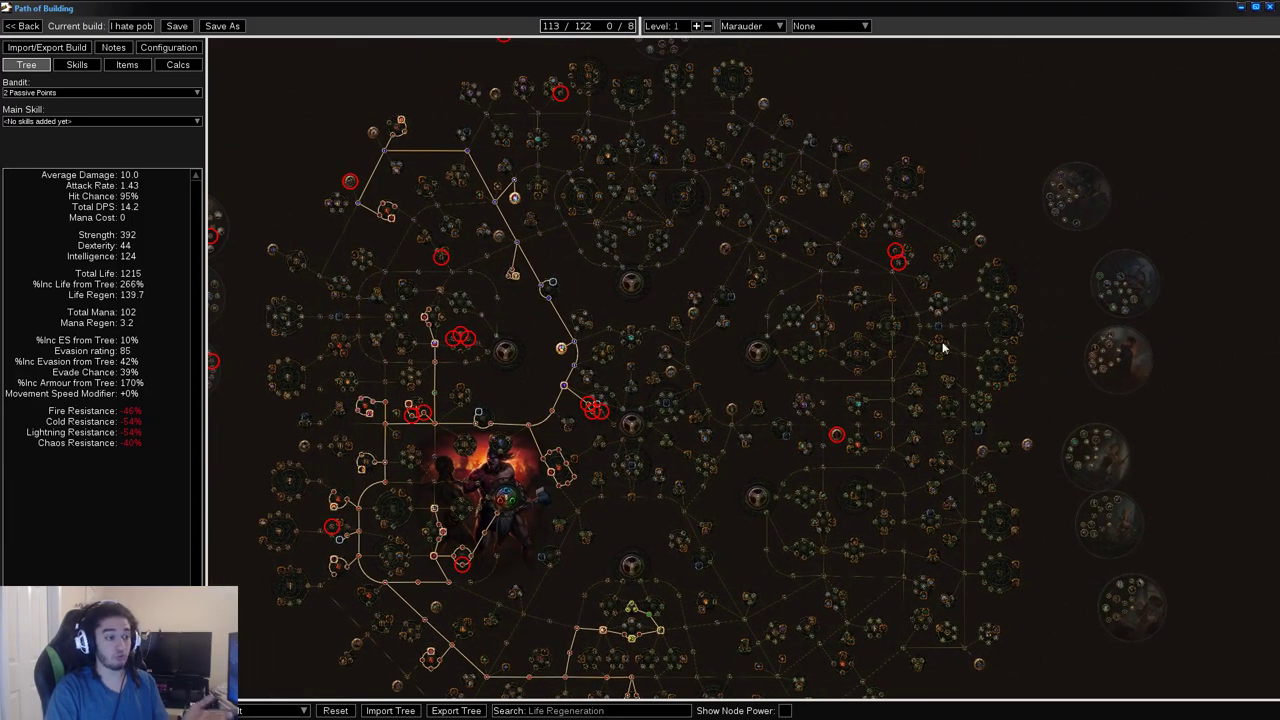
pyautogui.moveTo(886, 371); pyautogui.dragTo(840, 365)
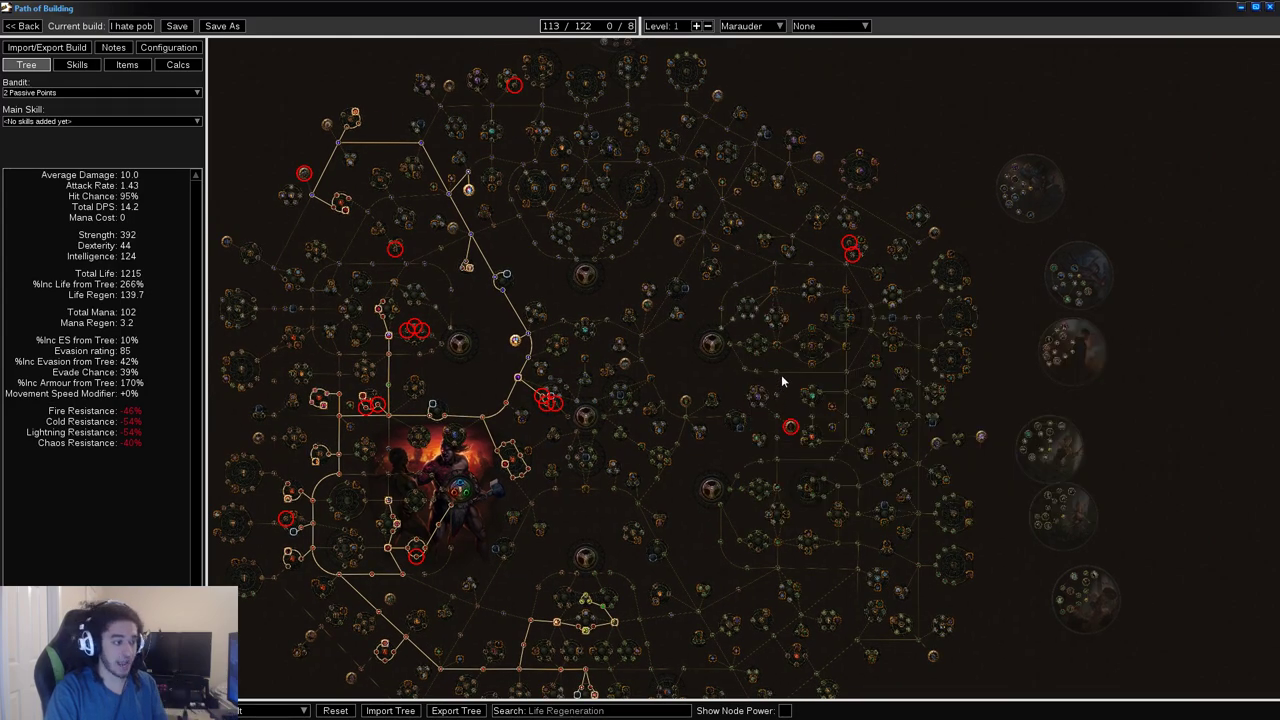
pyautogui.moveTo(722, 257); pyautogui.dragTo(706, 306)
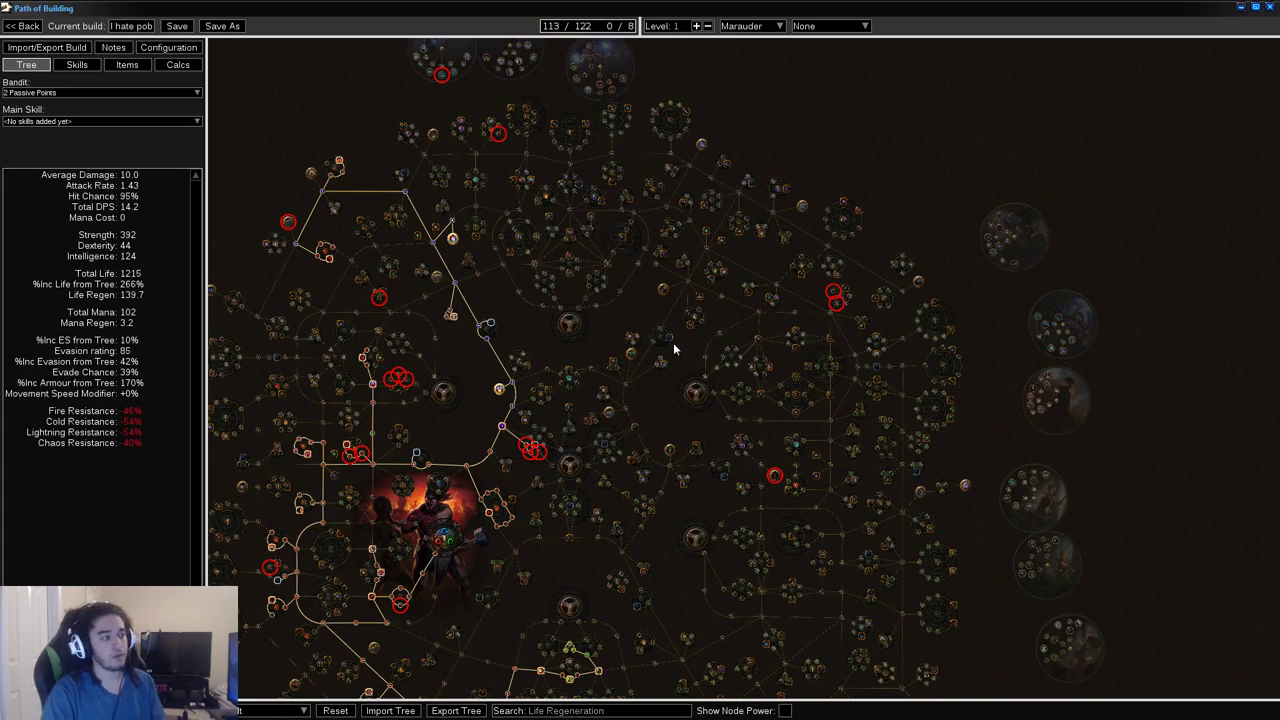
pyautogui.moveTo(699, 344); pyautogui.dragTo(795, 155)
pyautogui.scroll(-1, 762, 238)
pyautogui.moveTo(761, 236); pyautogui.dragTo(748, 288)
pyautogui.scroll(-1, 746, 249)
pyautogui.scroll(1, 746, 317)
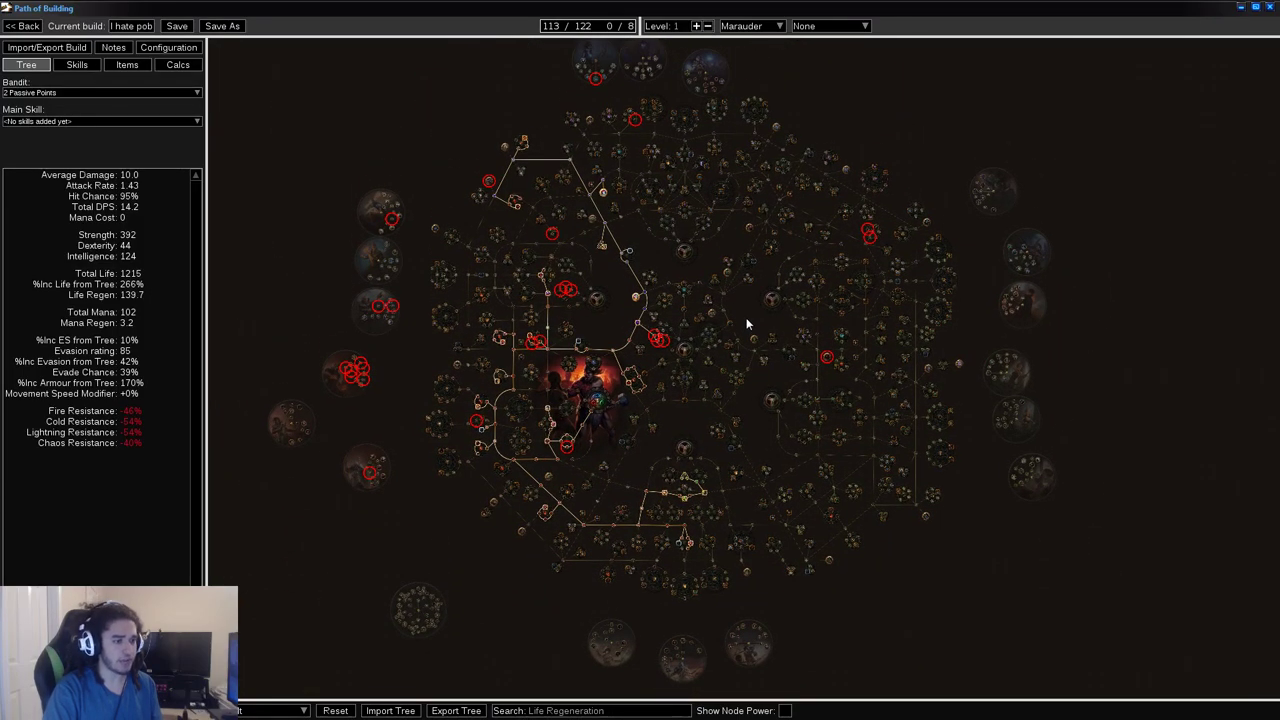
# Step: Inspect the Growth and Decay node in the northeastern part of the passive tree and return to the full tree overview
pyautogui.scroll(1, 754, 322)
pyautogui.scroll(-2, 761, 276)
pyautogui.moveTo(761, 277); pyautogui.dragTo(733, 340)
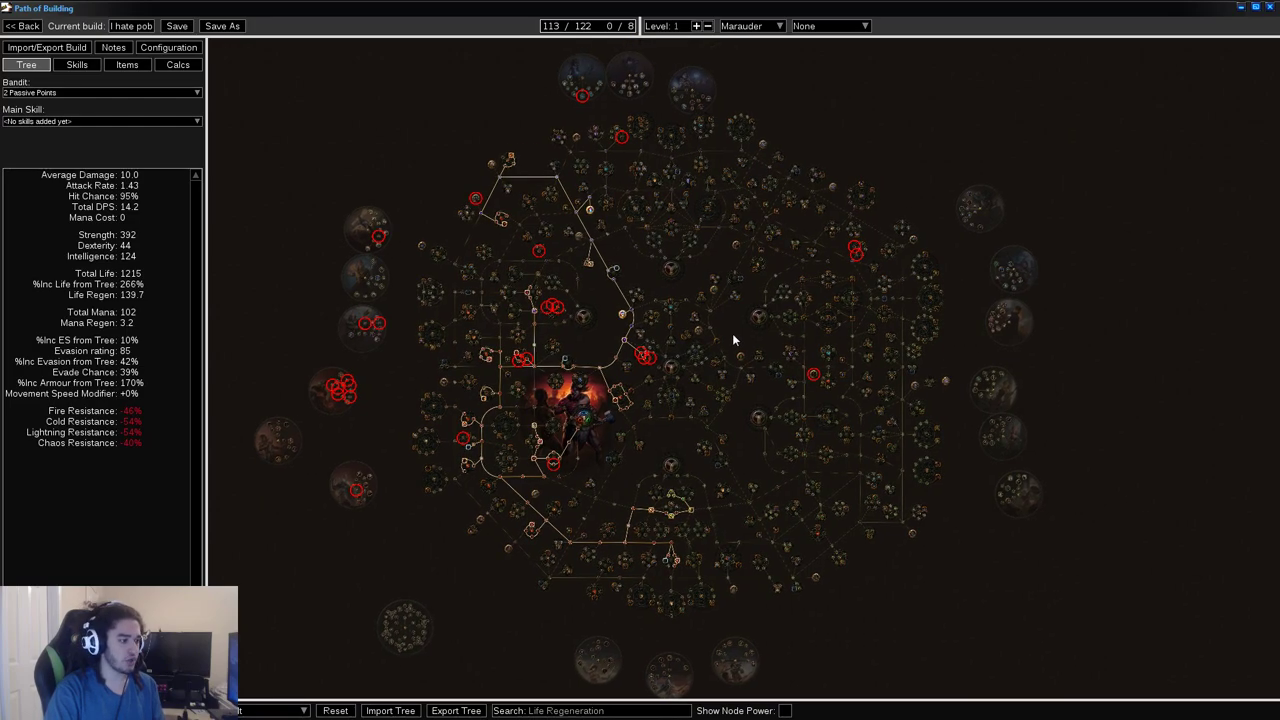
pyautogui.click(641, 712)
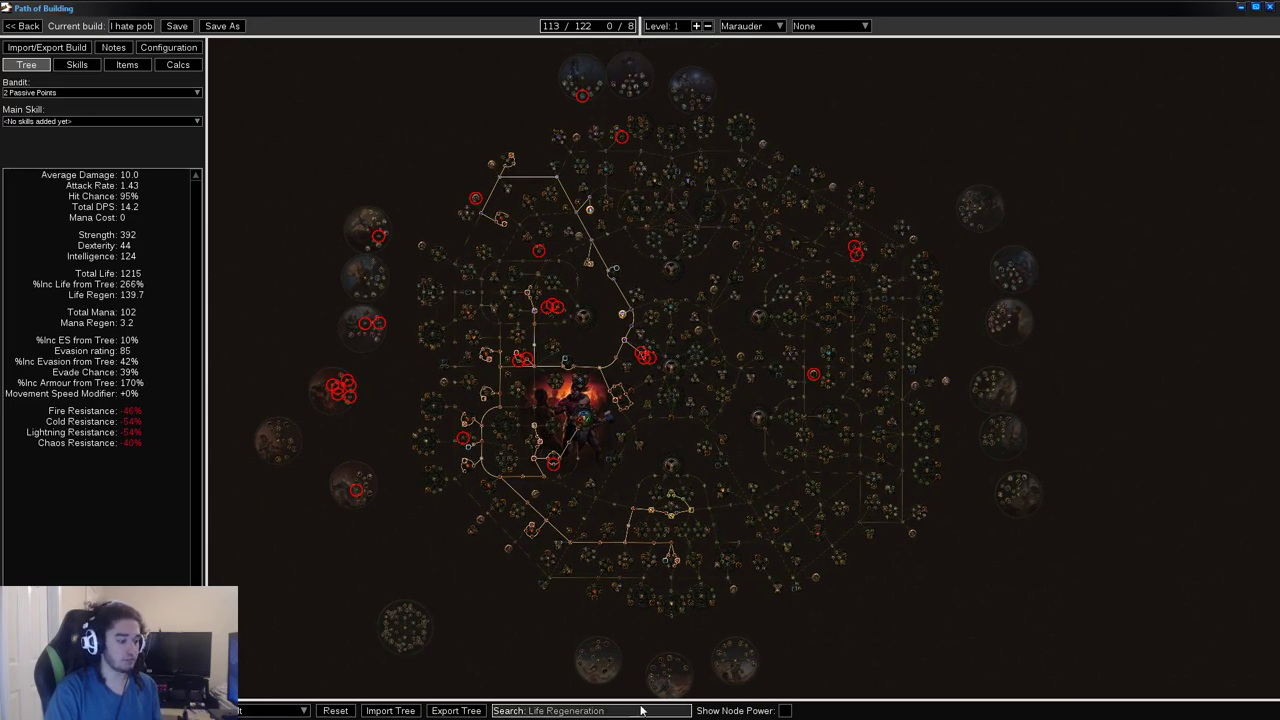
pyautogui.hotkey('ctrl', 'a')
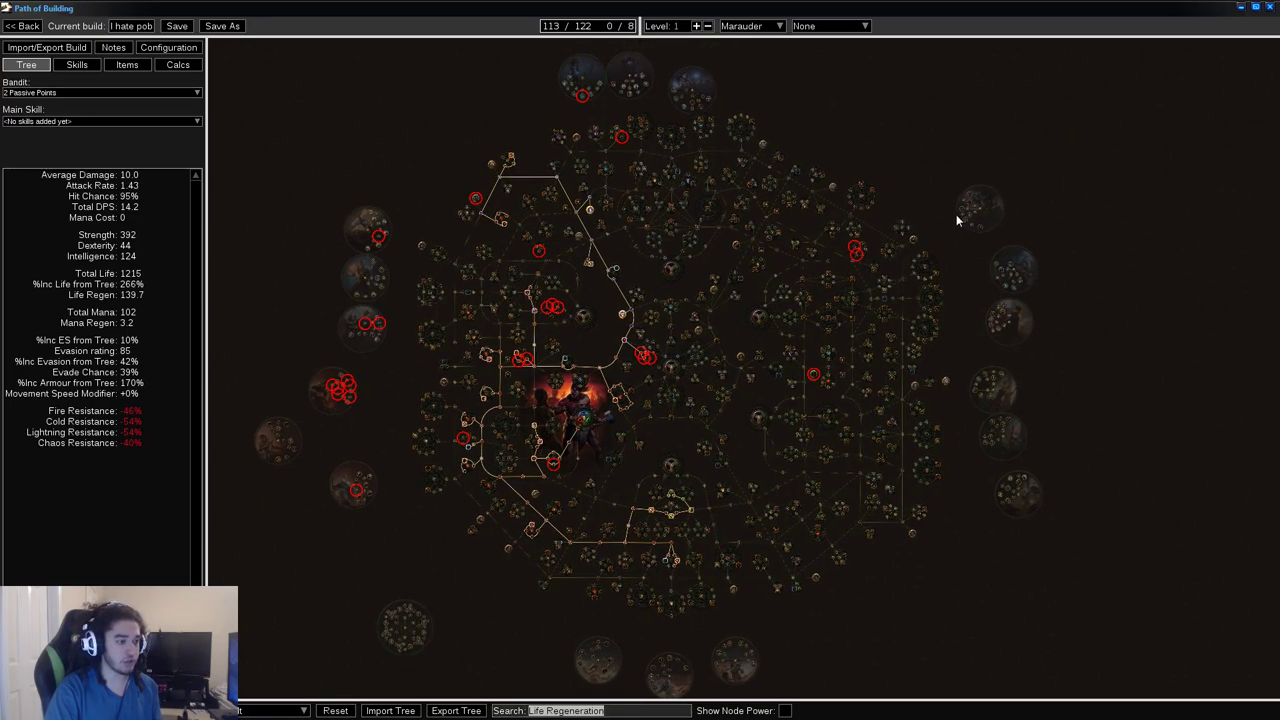
pyautogui.scroll(5, 874, 235)
pyautogui.moveTo(874, 236); pyautogui.dragTo(783, 339)
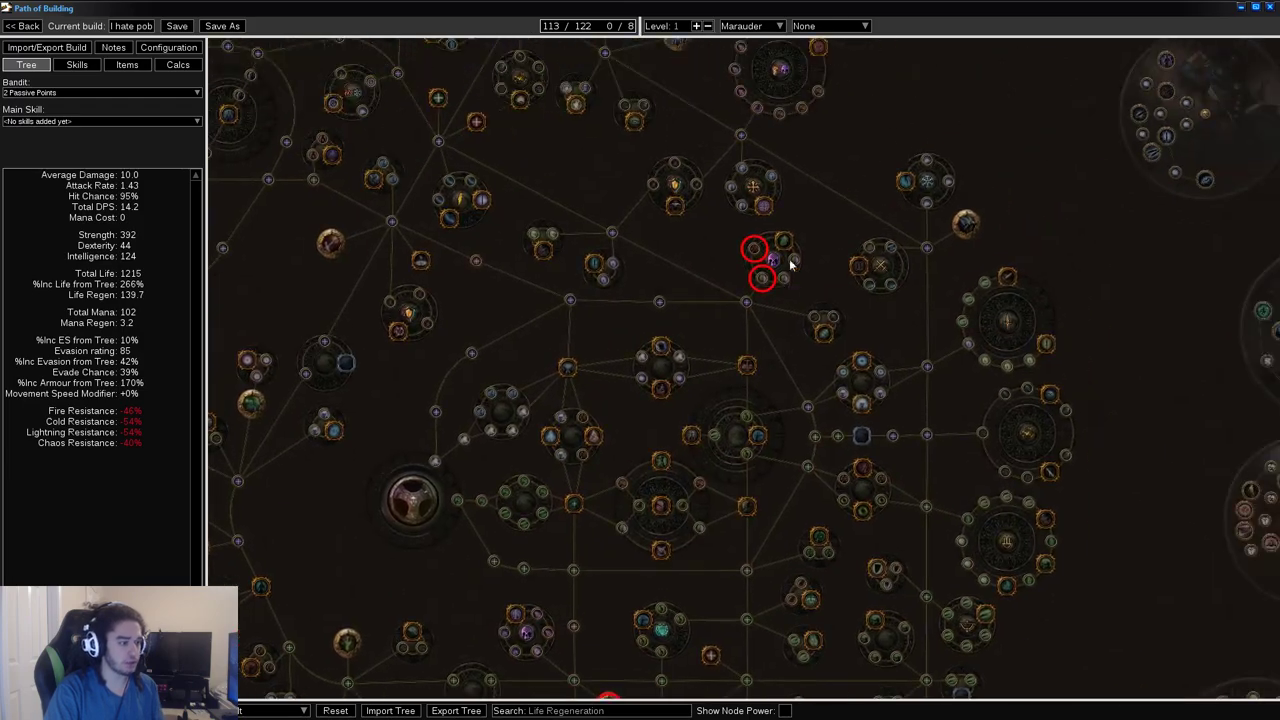
pyautogui.moveTo(788, 241)
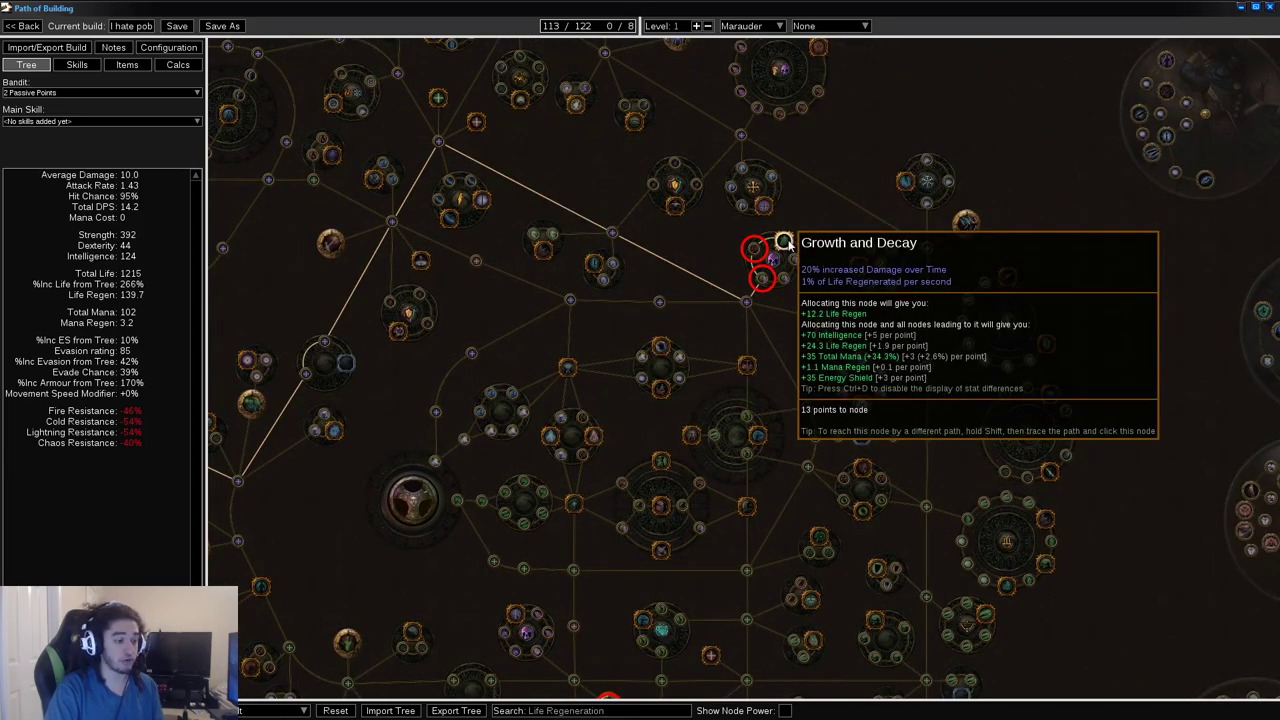
pyautogui.scroll(-5, 784, 242)
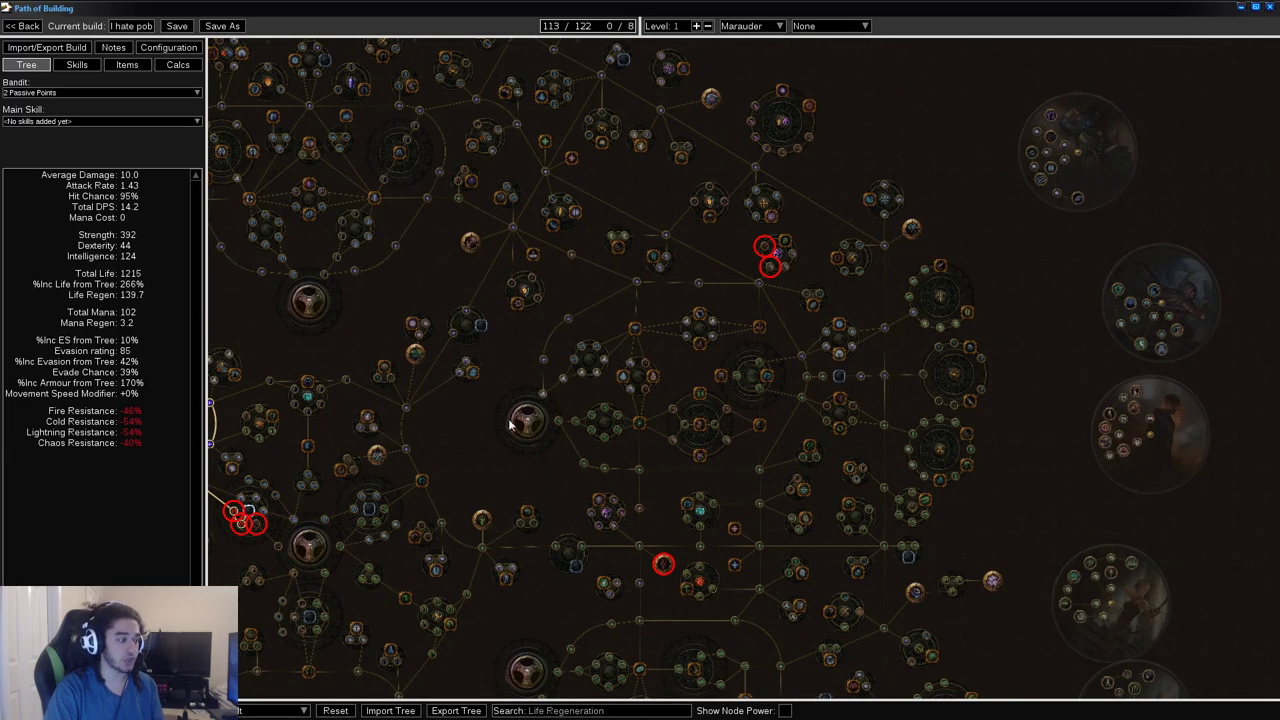
pyautogui.scroll(-2, 724, 328)
pyautogui.moveTo(724, 323); pyautogui.dragTo(709, 353)
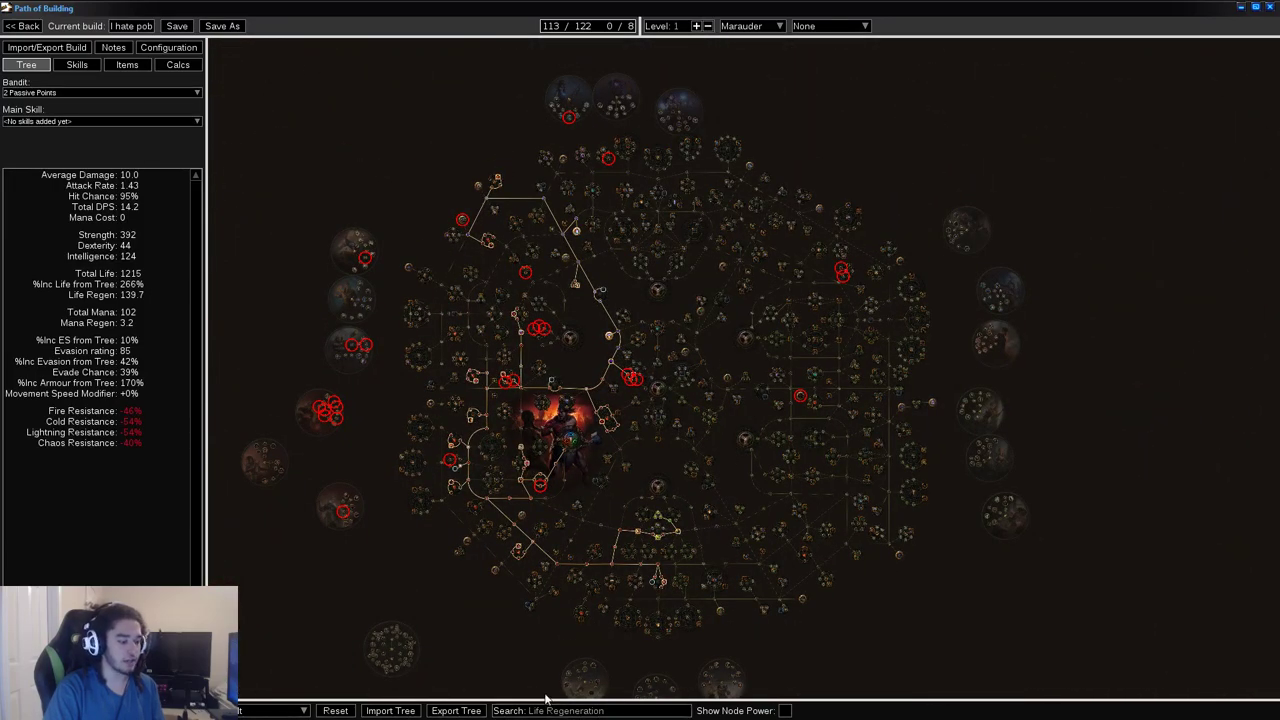
pyautogui.scroll(2, 673, 346)
pyautogui.moveTo(697, 285); pyautogui.dragTo(726, 272)
pyautogui.scroll(-1, 714, 244)
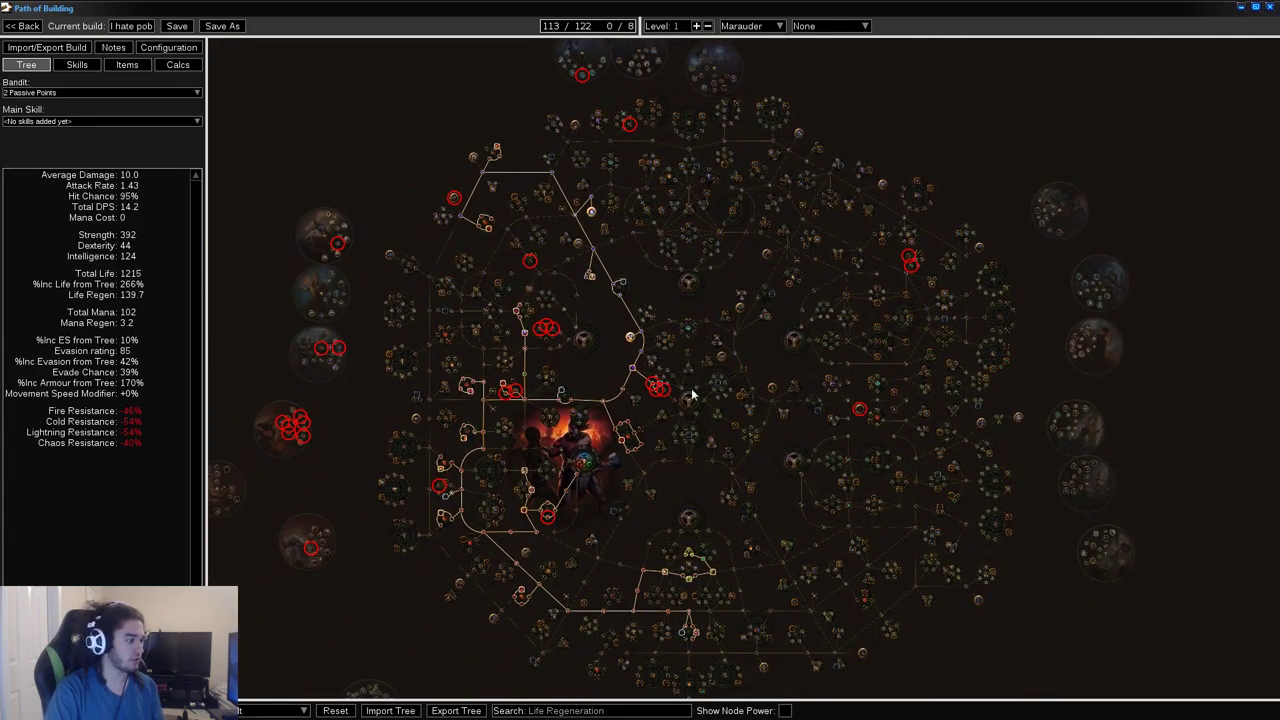
pyautogui.moveTo(691, 471); pyautogui.dragTo(642, 437)
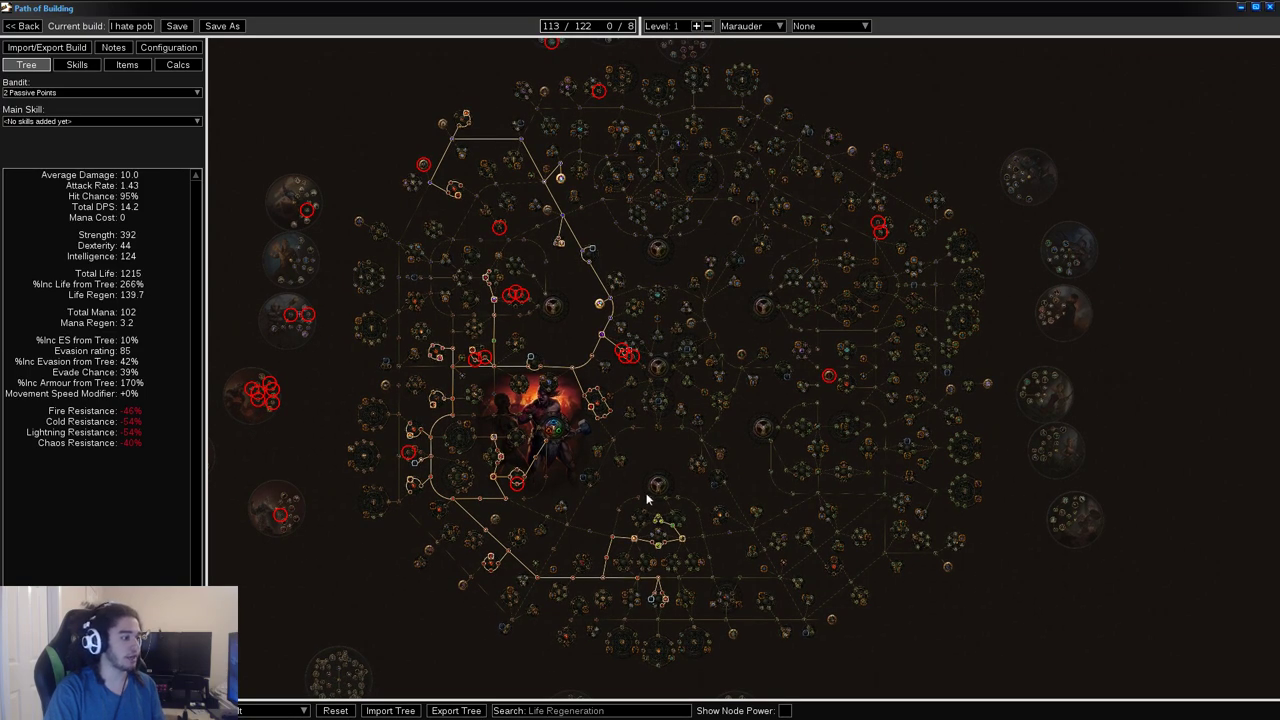
pyautogui.moveTo(647, 497); pyautogui.dragTo(646, 449)
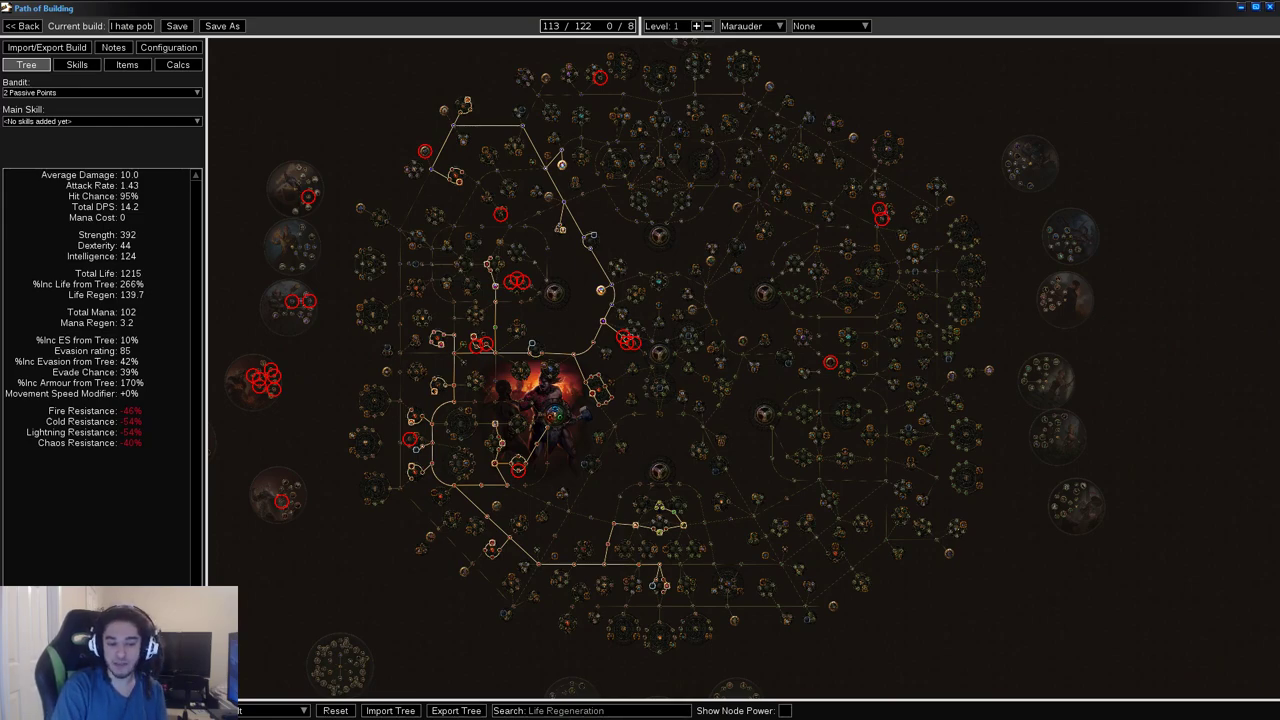
pyautogui.moveTo(610, 456); pyautogui.dragTo(601, 435)
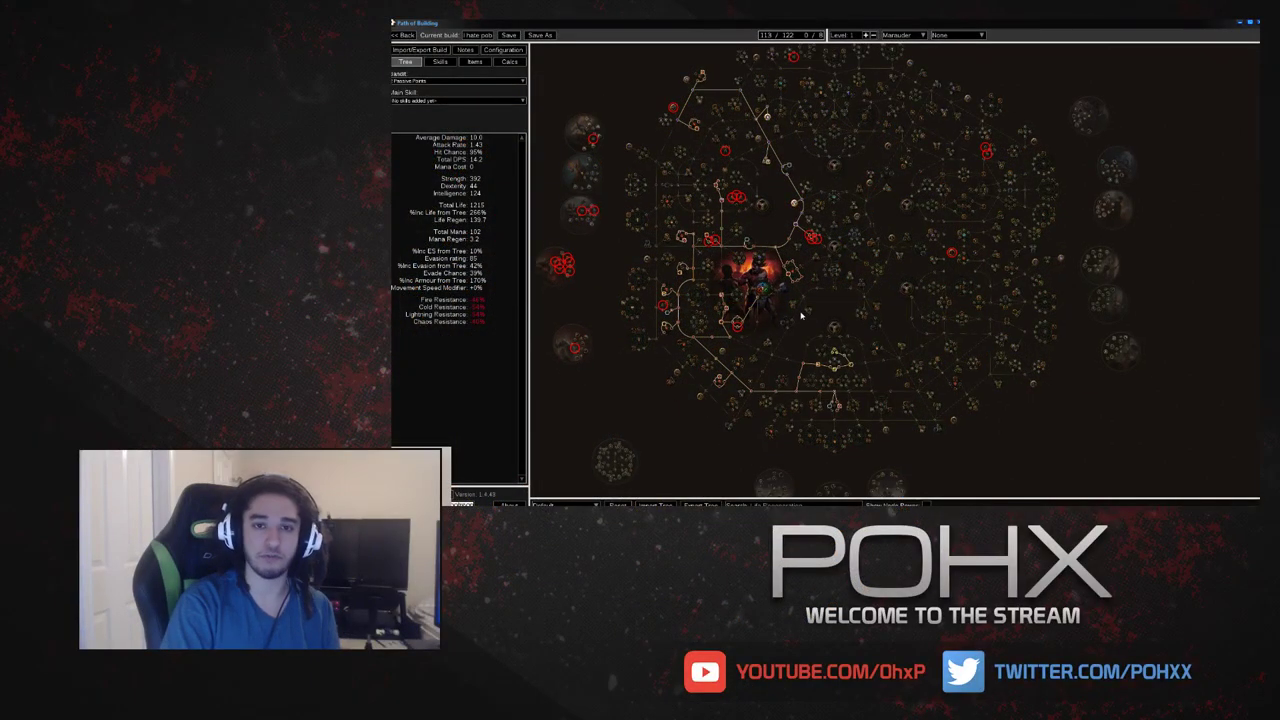
pyautogui.moveTo(835, 326); pyautogui.dragTo(798, 363)
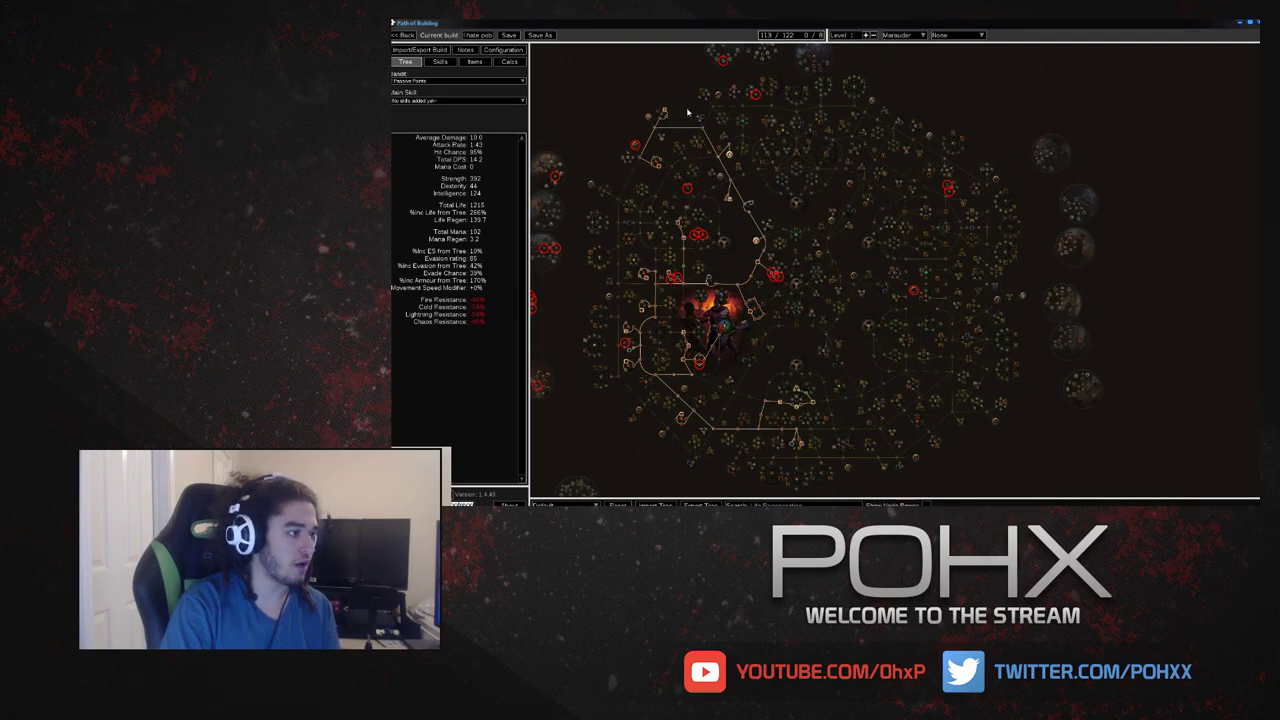
pyautogui.moveTo(809, 217); pyautogui.dragTo(778, 153)
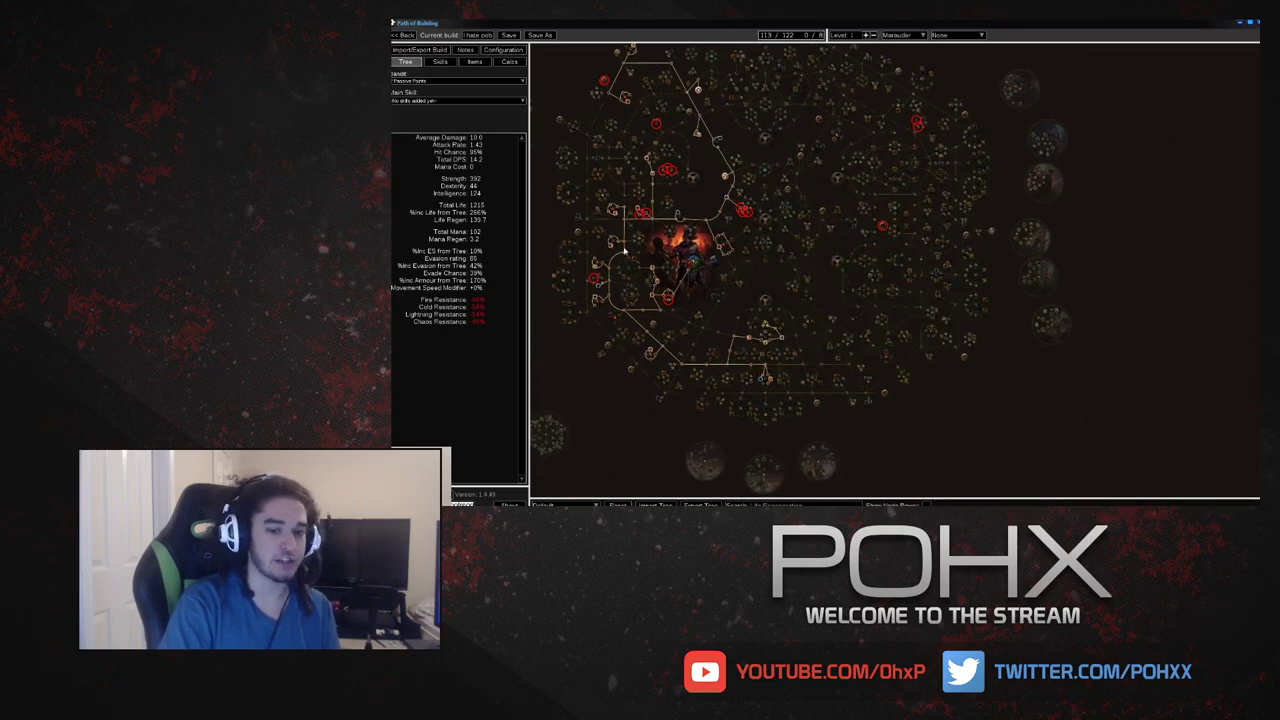